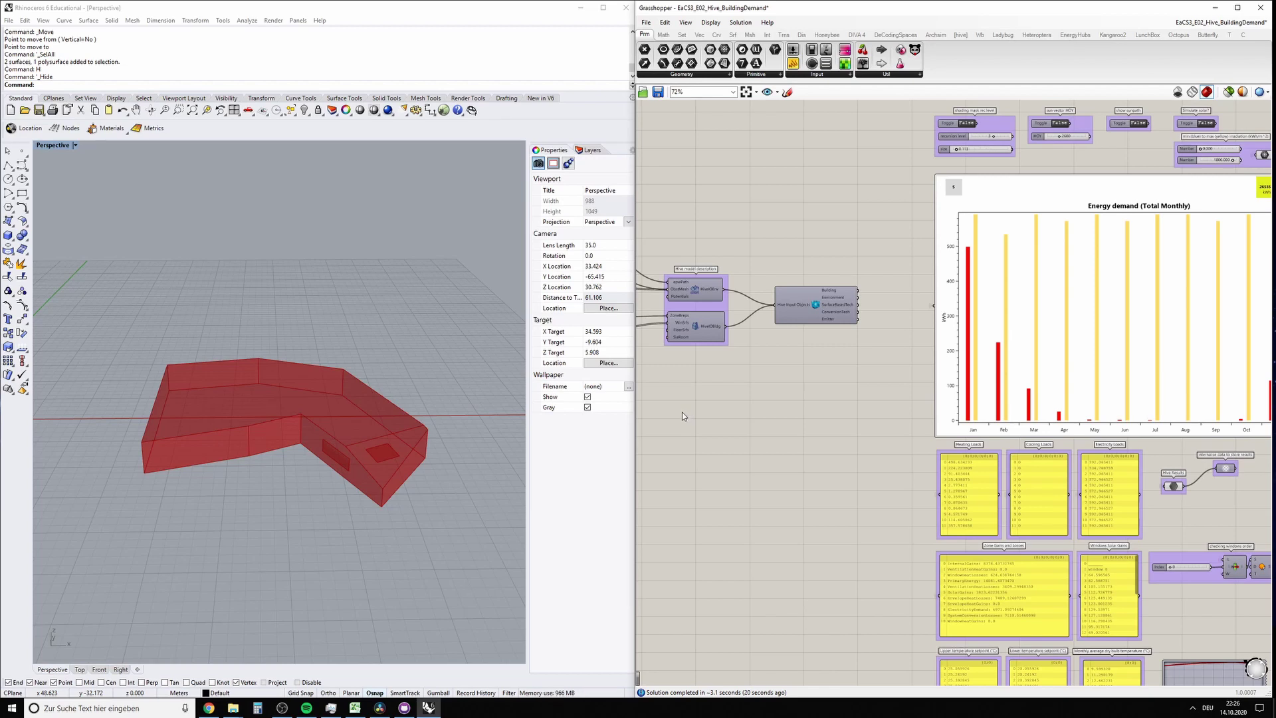
- Preview the Building volume geometry and orbit the Rhino view around the building
right_click_drag(742, 338, 959, 333)
scroll(836, 305, "up", 5)
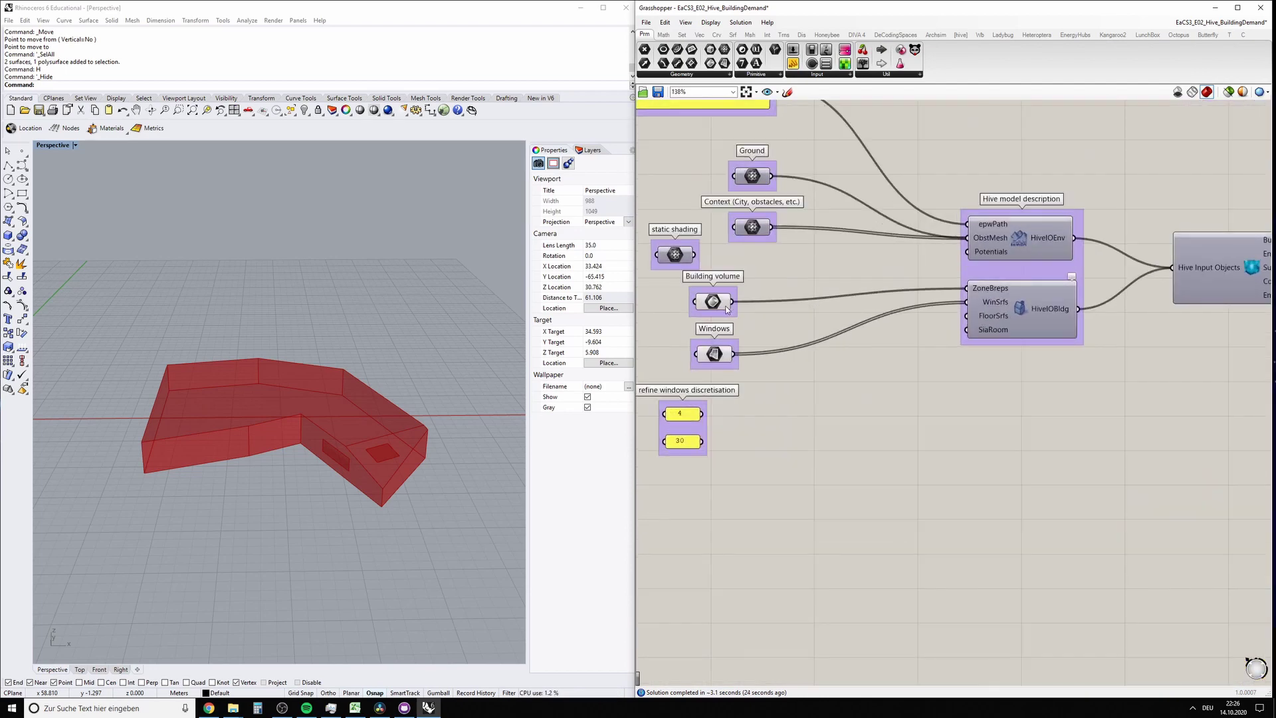
left_click(713, 302)
right_click_drag(385, 377, 485, 379)
- Preview the Windows surfaces in Rhino, then zoom the canvas onto HiveIOBldg
left_click(772, 381)
left_click(714, 353)
right_click_drag(412, 392, 388, 394)
left_click(920, 407)
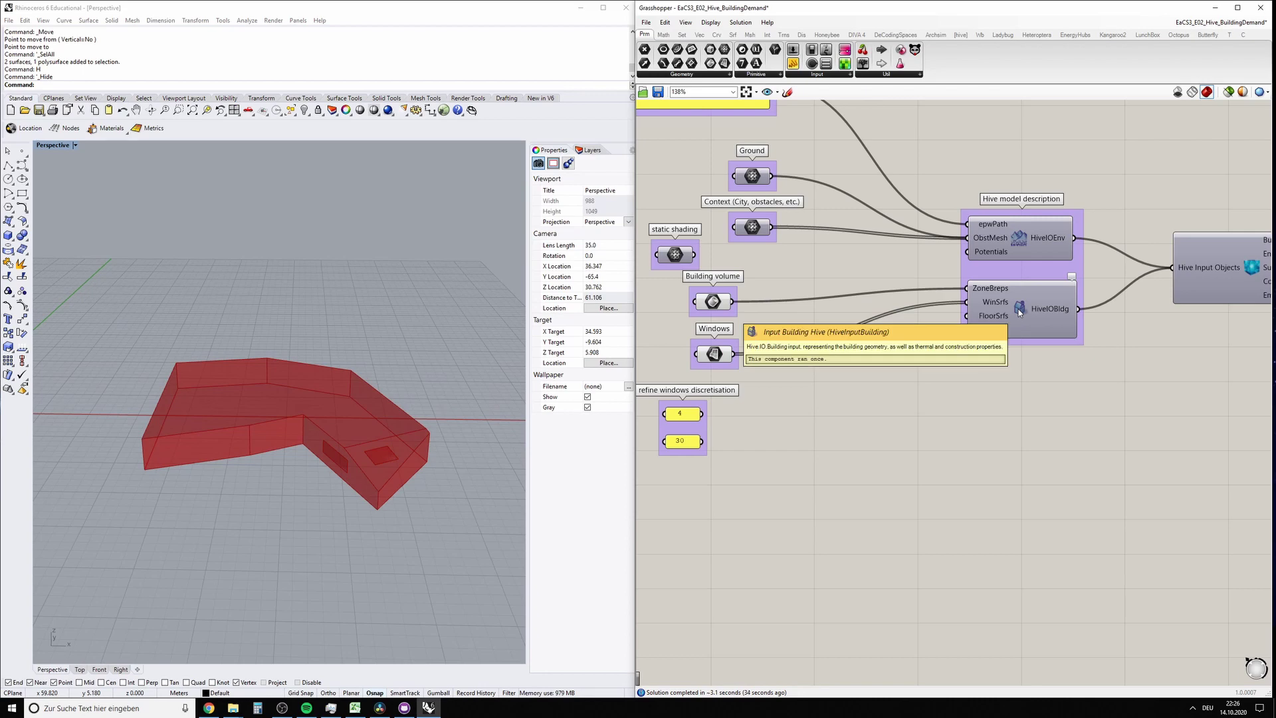
scroll(1020, 312, "up", 5)
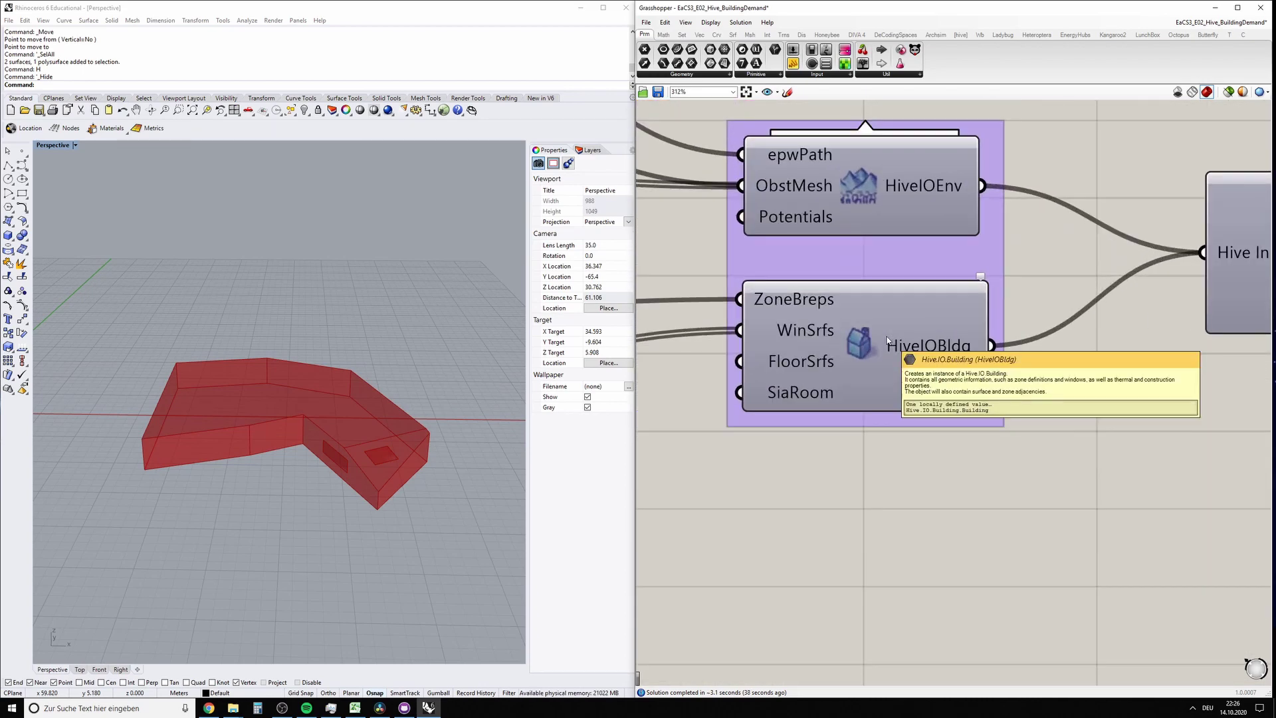
- Open the HiveIOBldg wizard and move it to the right, clear of the model
double_click(859, 344)
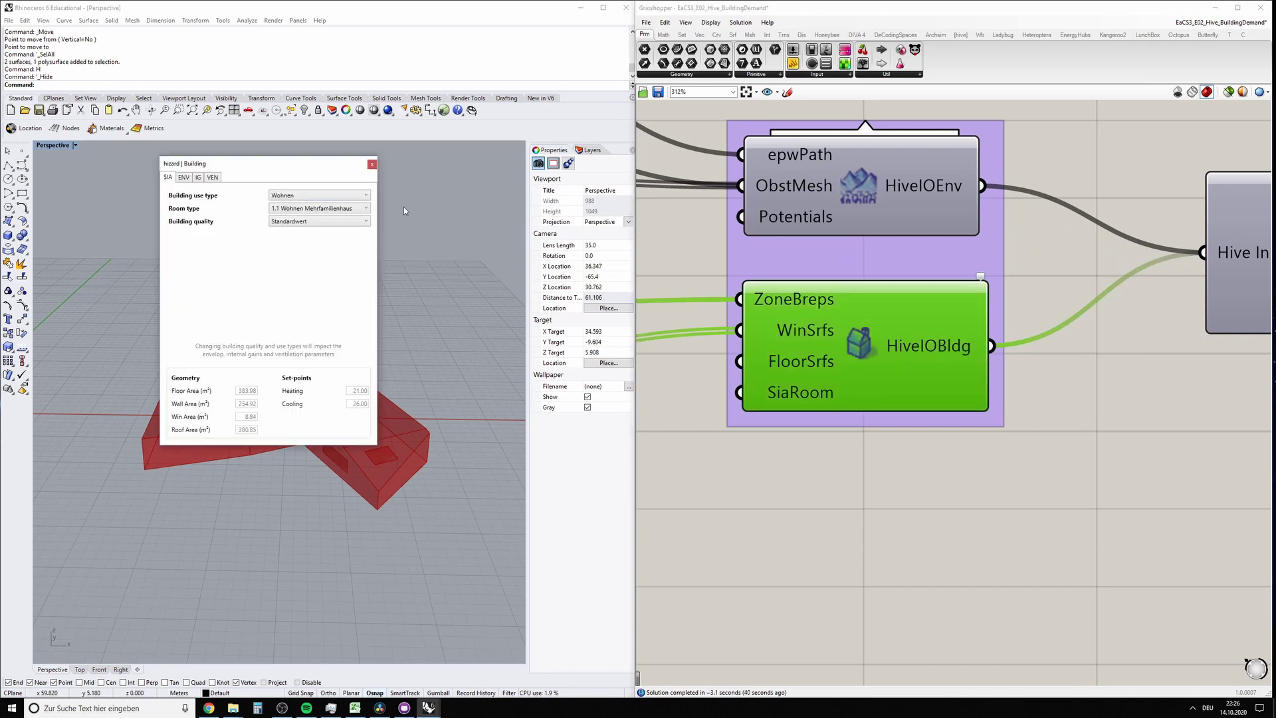
left_click_drag(257, 169, 598, 195)
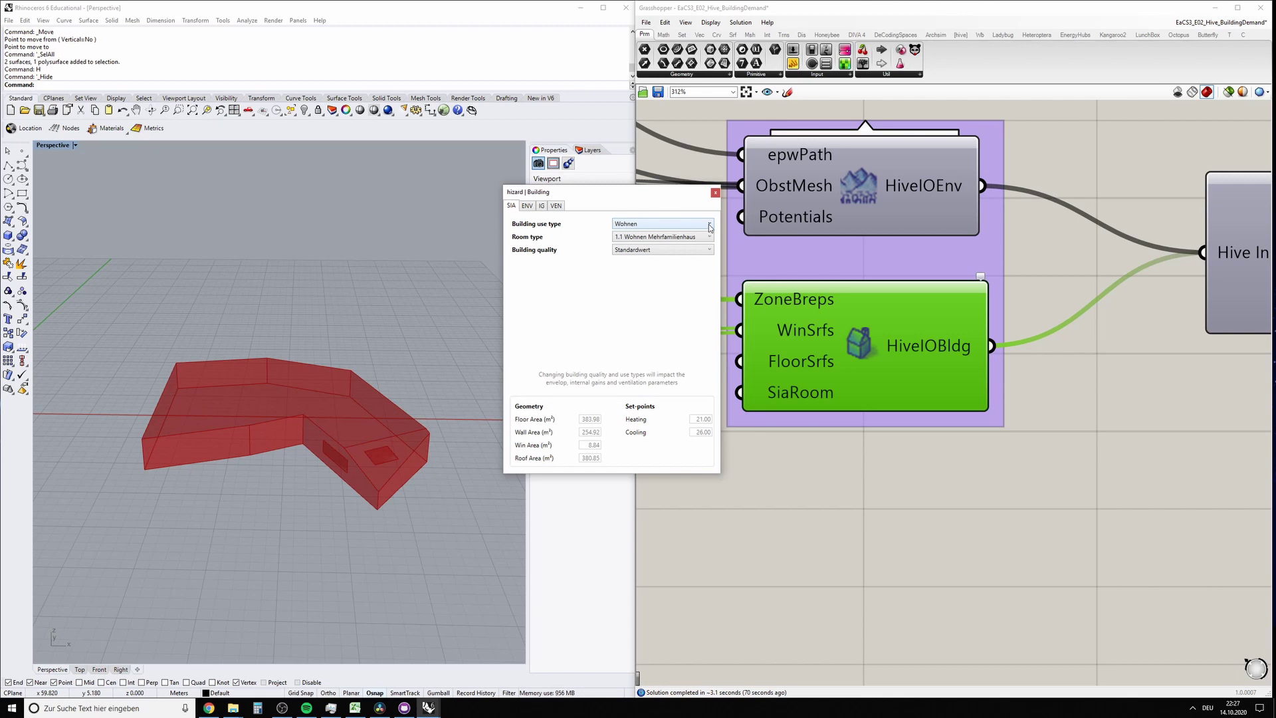
- Choose Buero as the building use type in the SIA tab
left_click(681, 228)
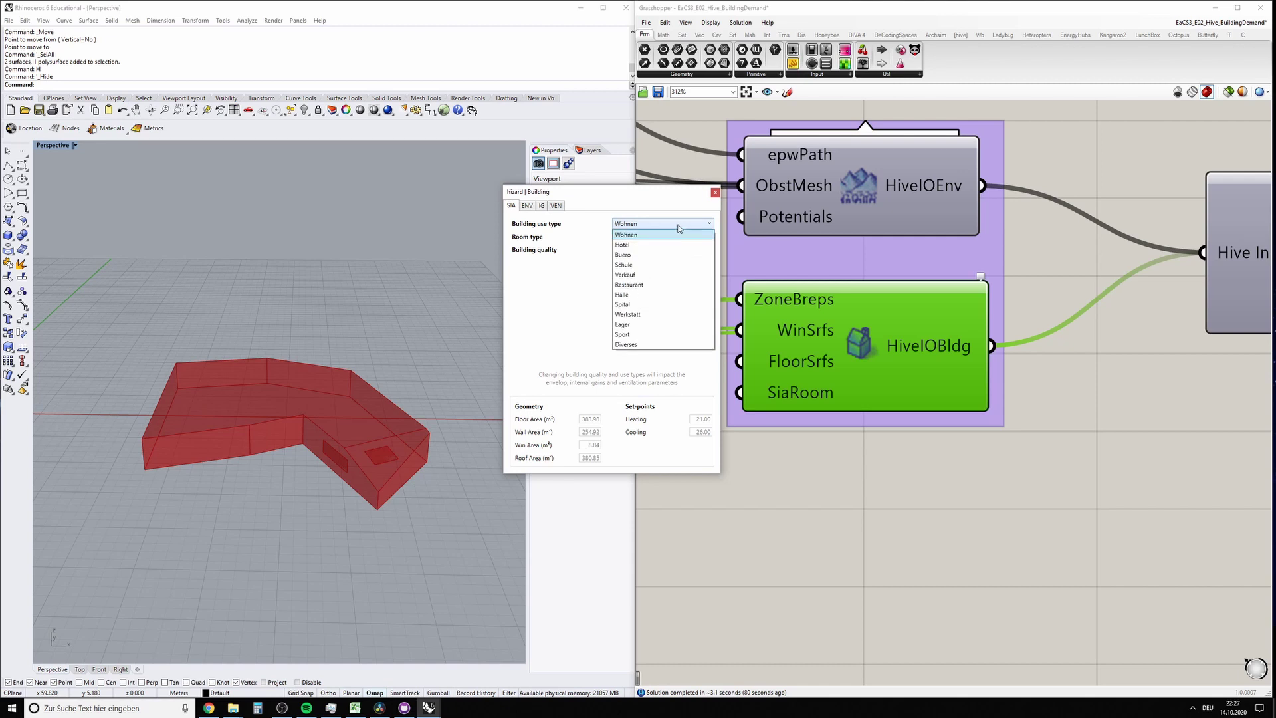
left_click(635, 224)
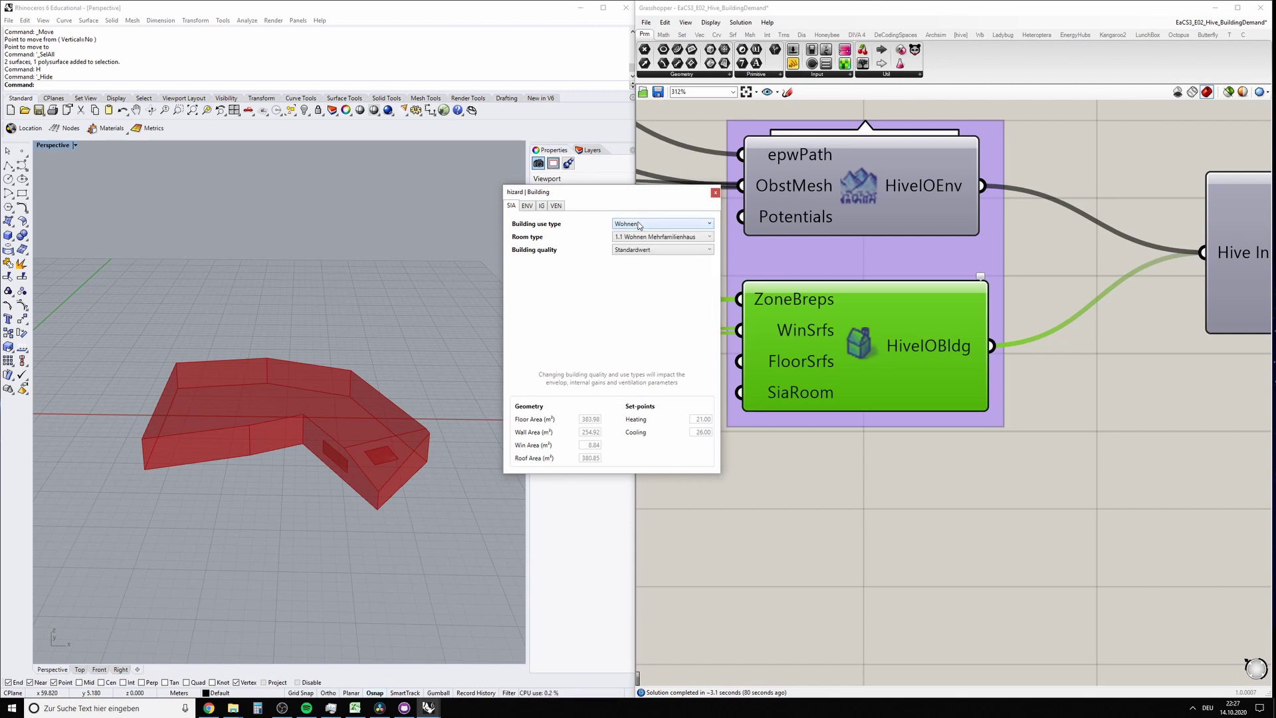
left_click(648, 223)
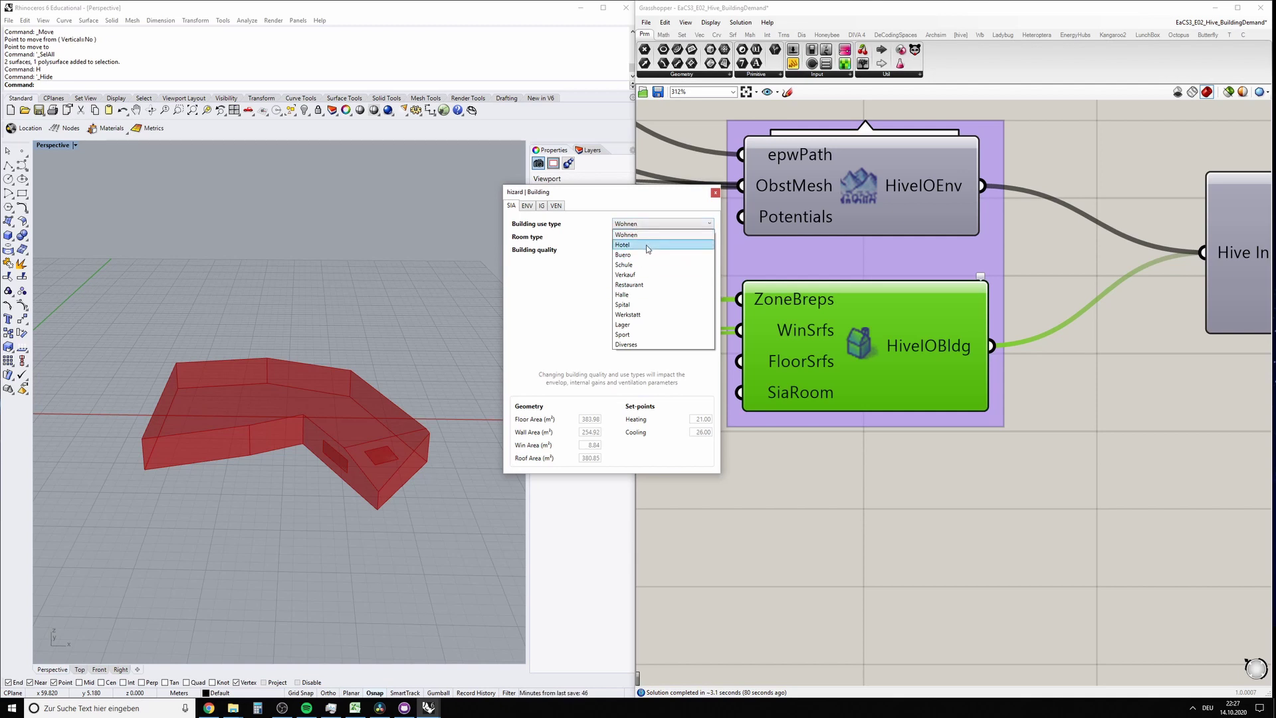
left_click(681, 223)
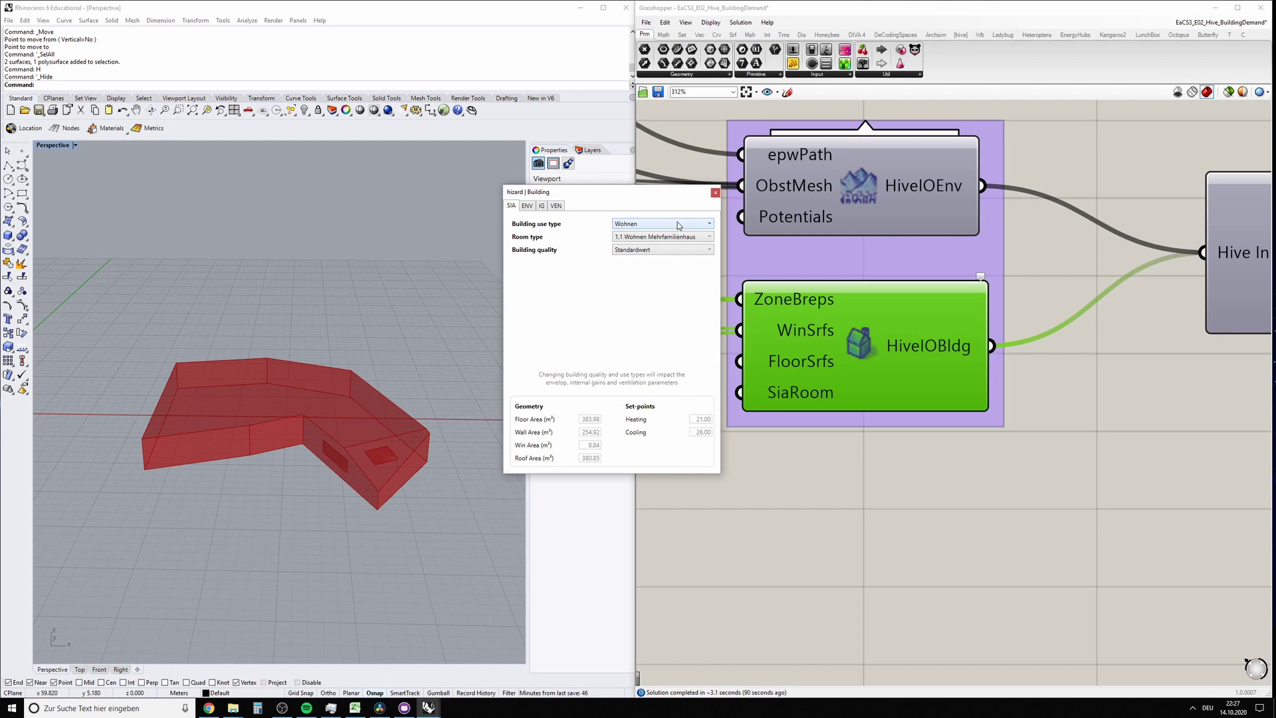
left_click(651, 226)
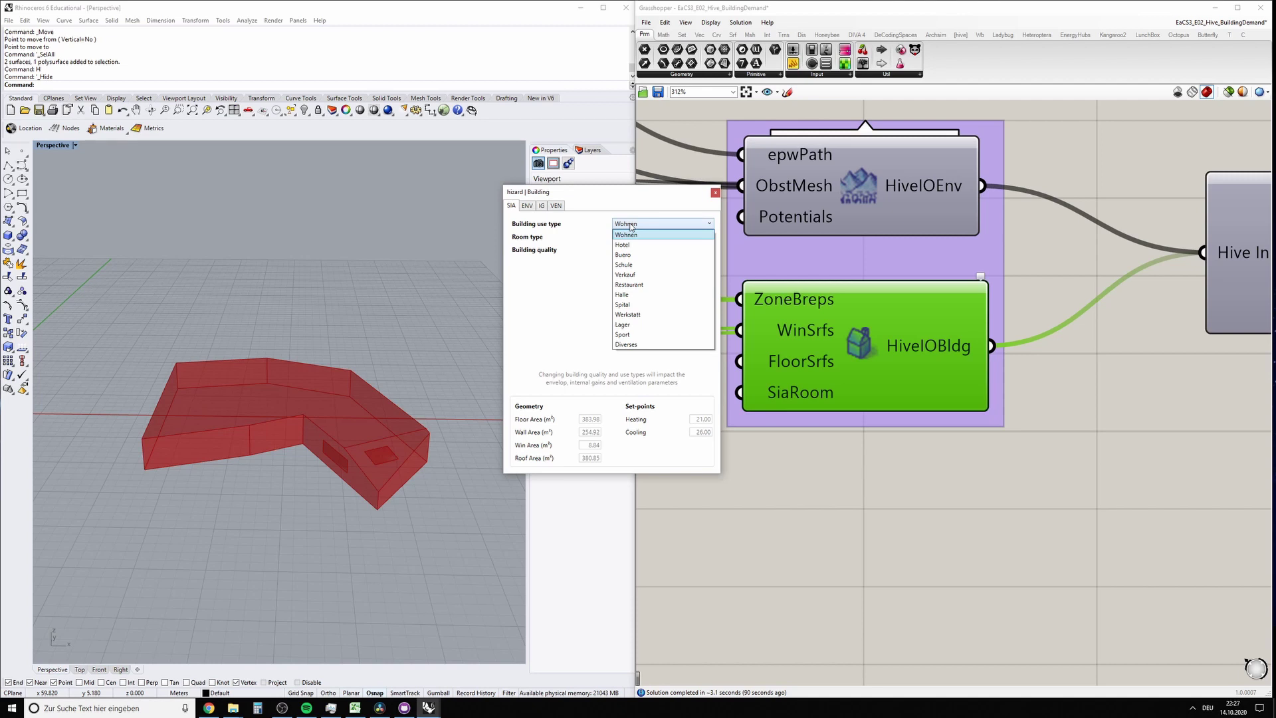
left_click(626, 256)
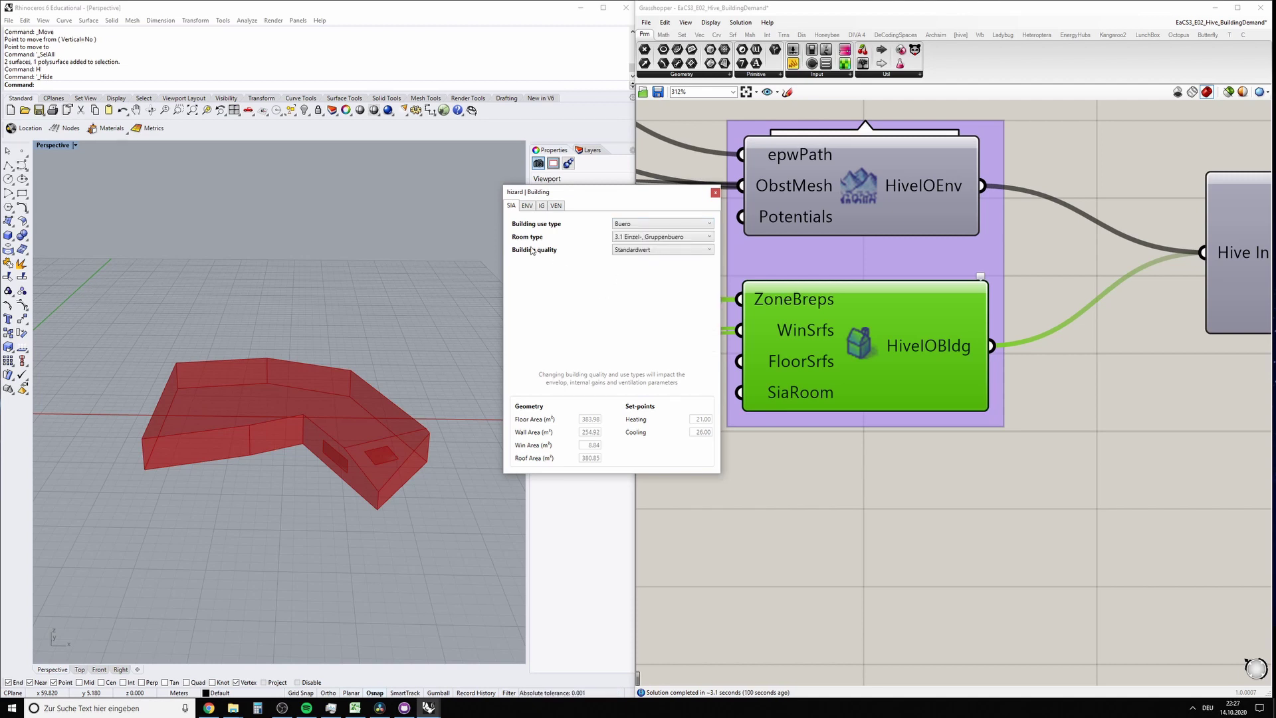
left_click(665, 239)
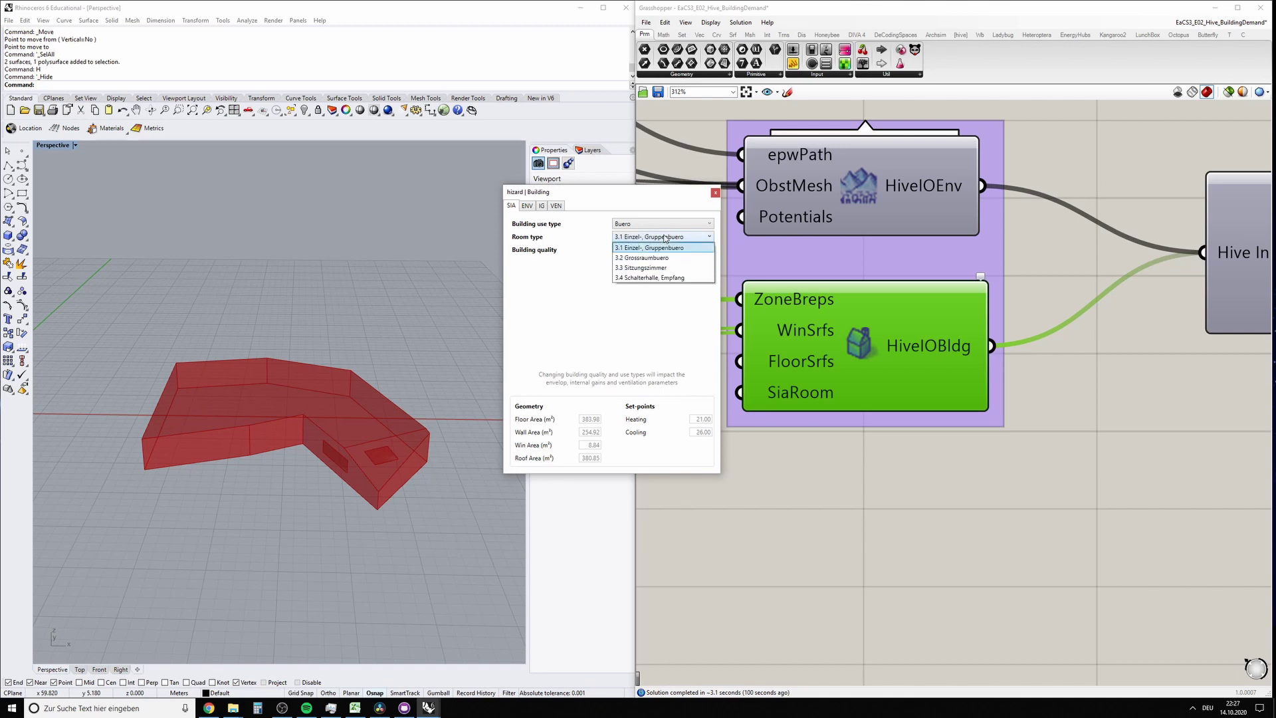
- Choose 3.2 Grossraumbuero as the room type, keeping Standardwert quality for now
left_click(639, 259)
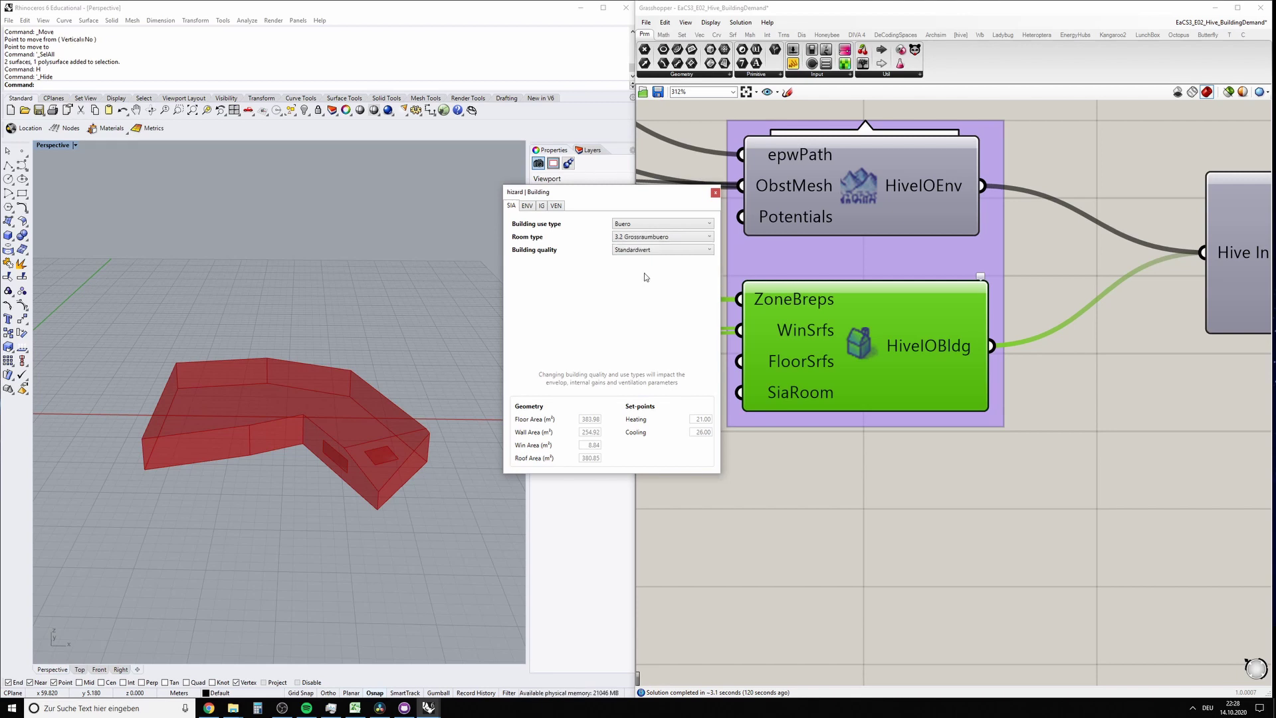
left_click(640, 237)
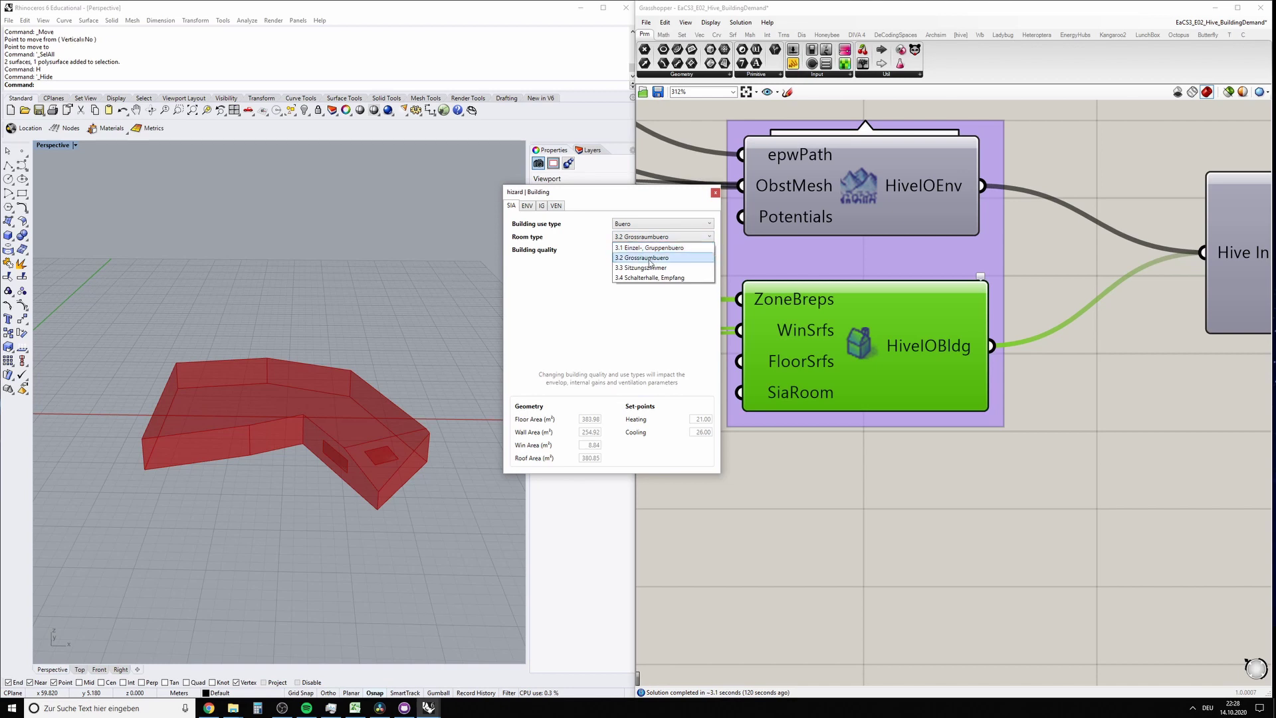
left_click(636, 238)
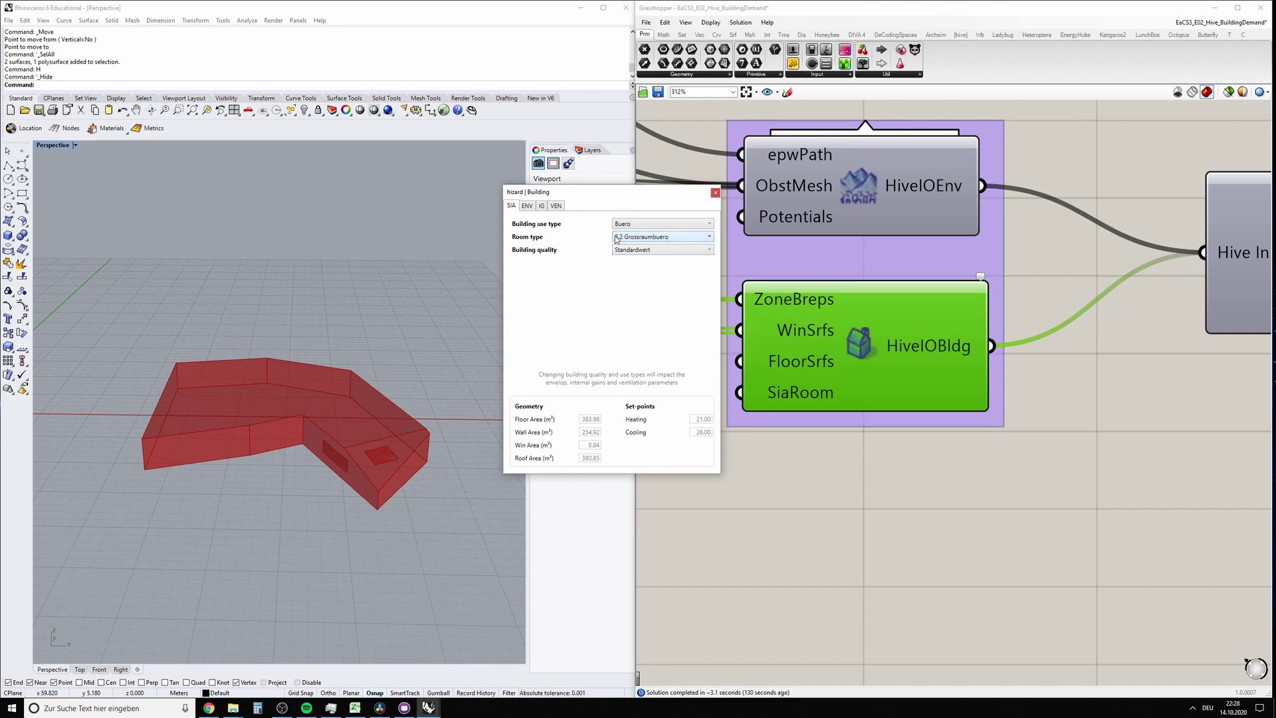
left_click(636, 250)
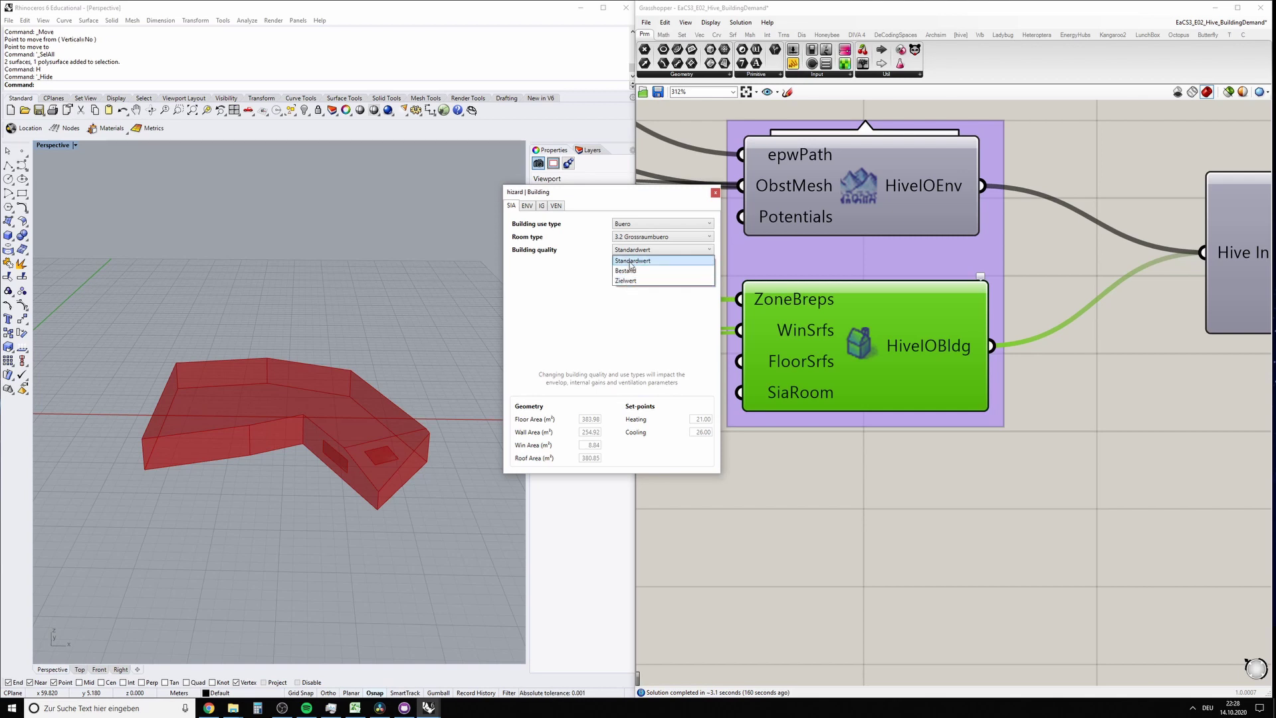
left_click(631, 264)
left_click(636, 237)
left_click(633, 231)
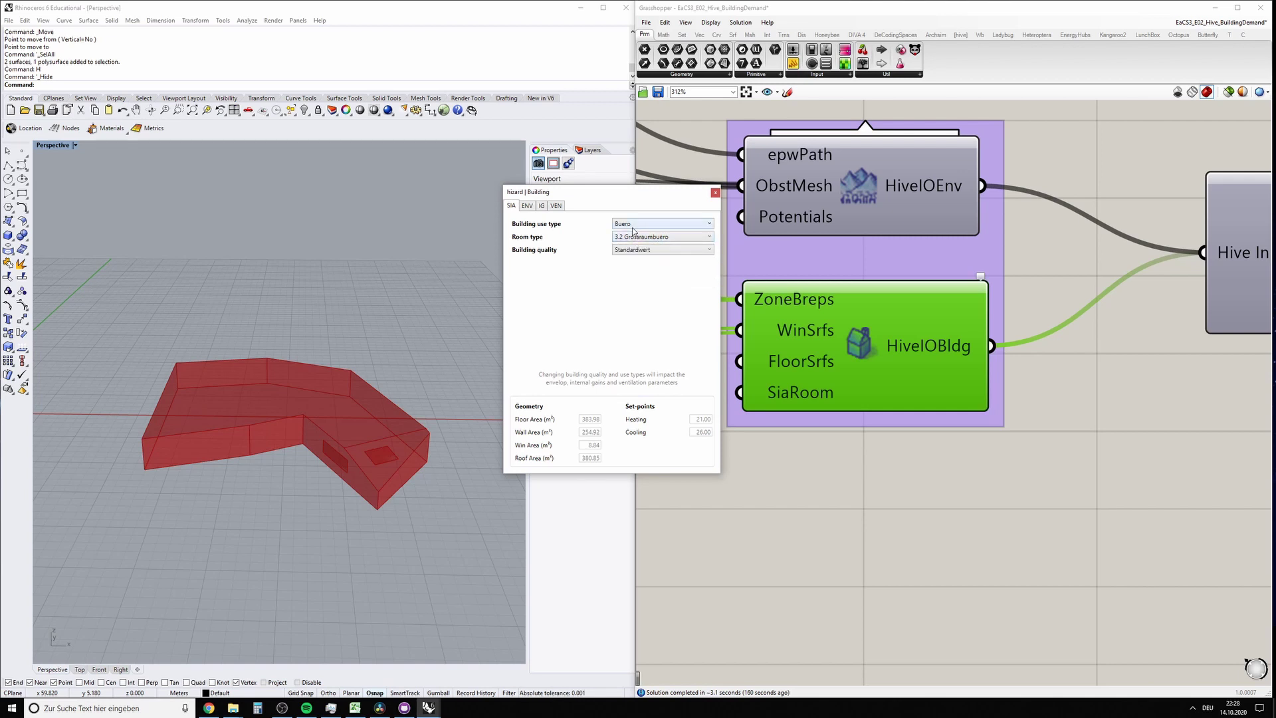
left_click(633, 232)
left_click(631, 224)
left_click(673, 221)
left_click(672, 221)
left_click(634, 250)
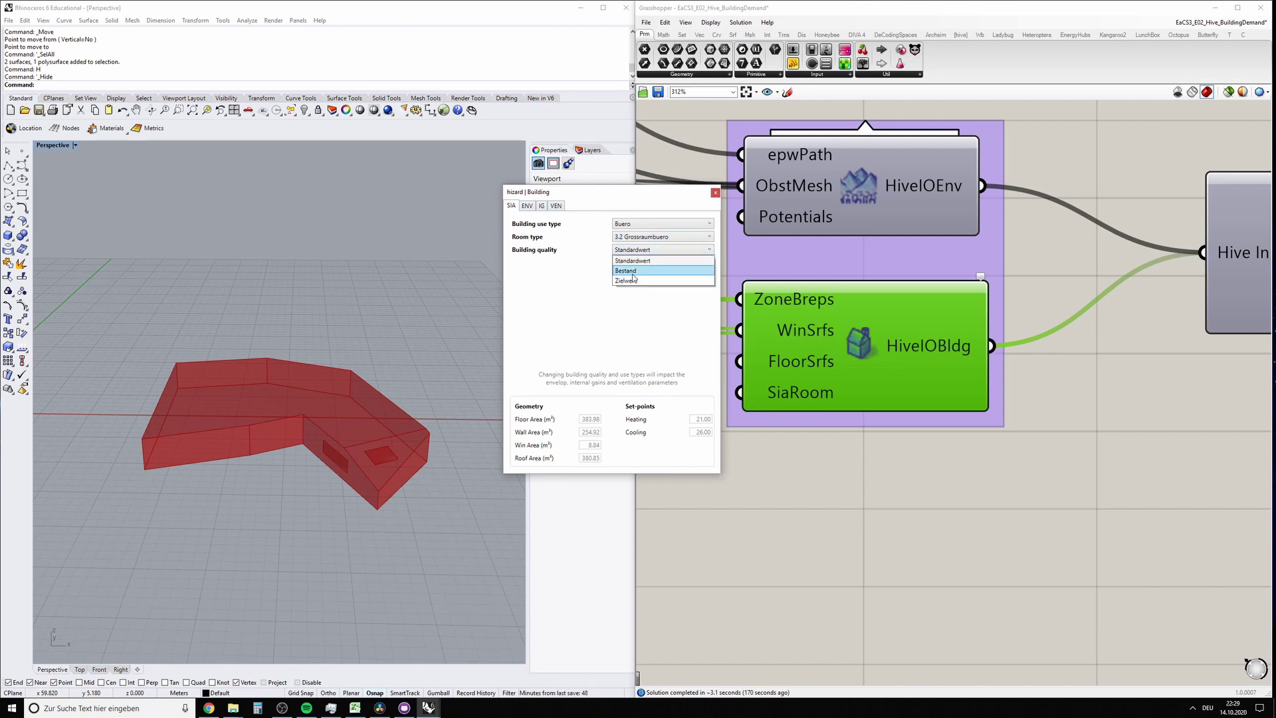
left_click(633, 261)
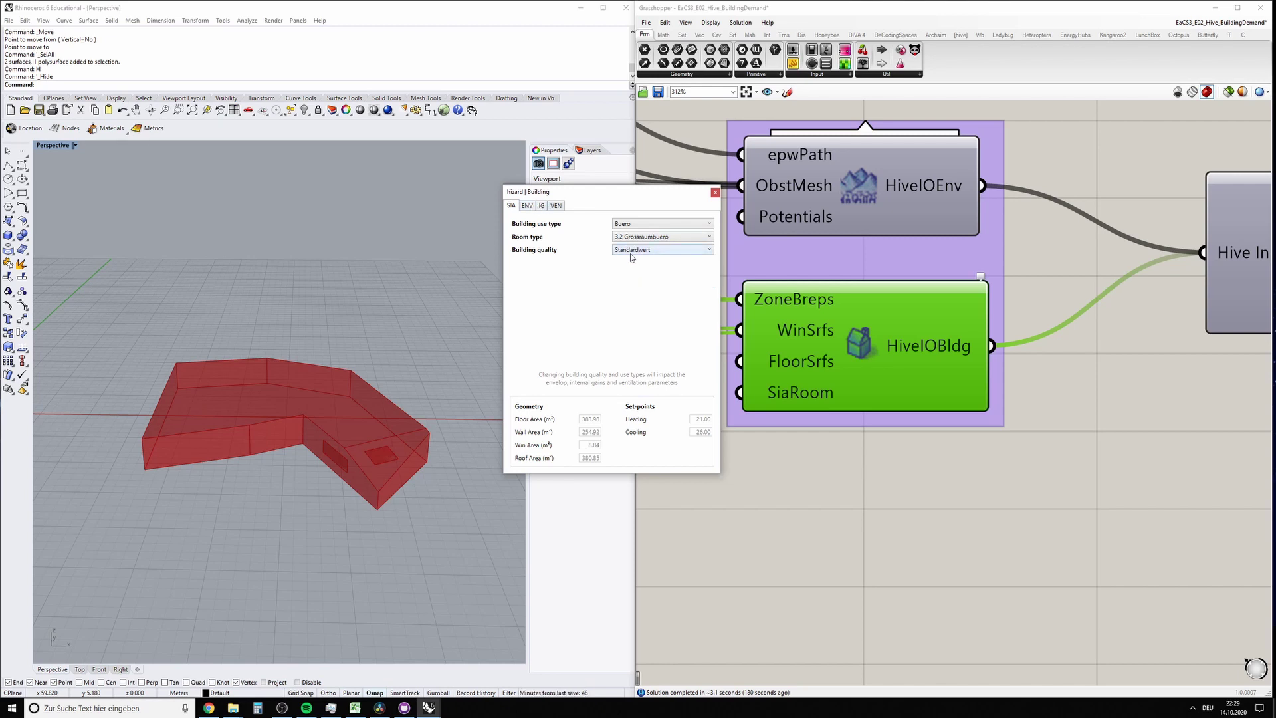
- Review the ENV tab's envelope U-values and wall construction list without changes
left_click(527, 206)
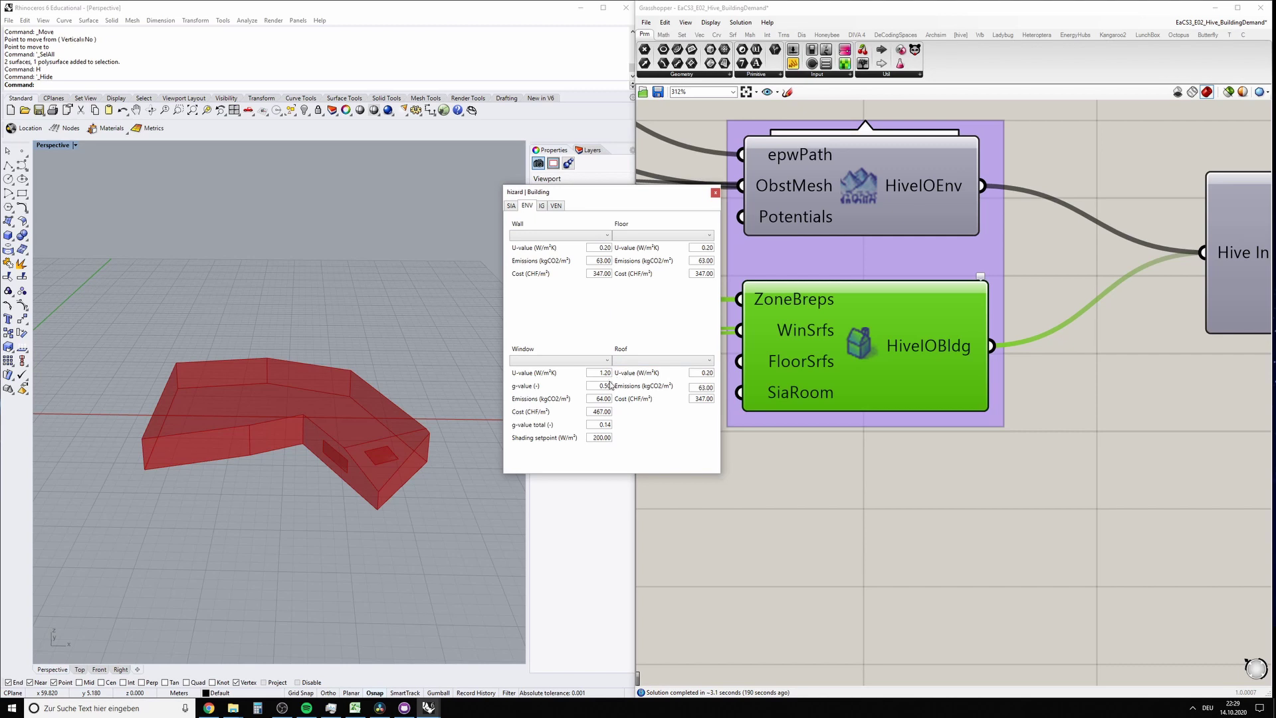
left_click(603, 237)
left_click(596, 247)
- Switch building quality to Bestand and recheck the envelope U-values
left_click(512, 206)
left_click(631, 250)
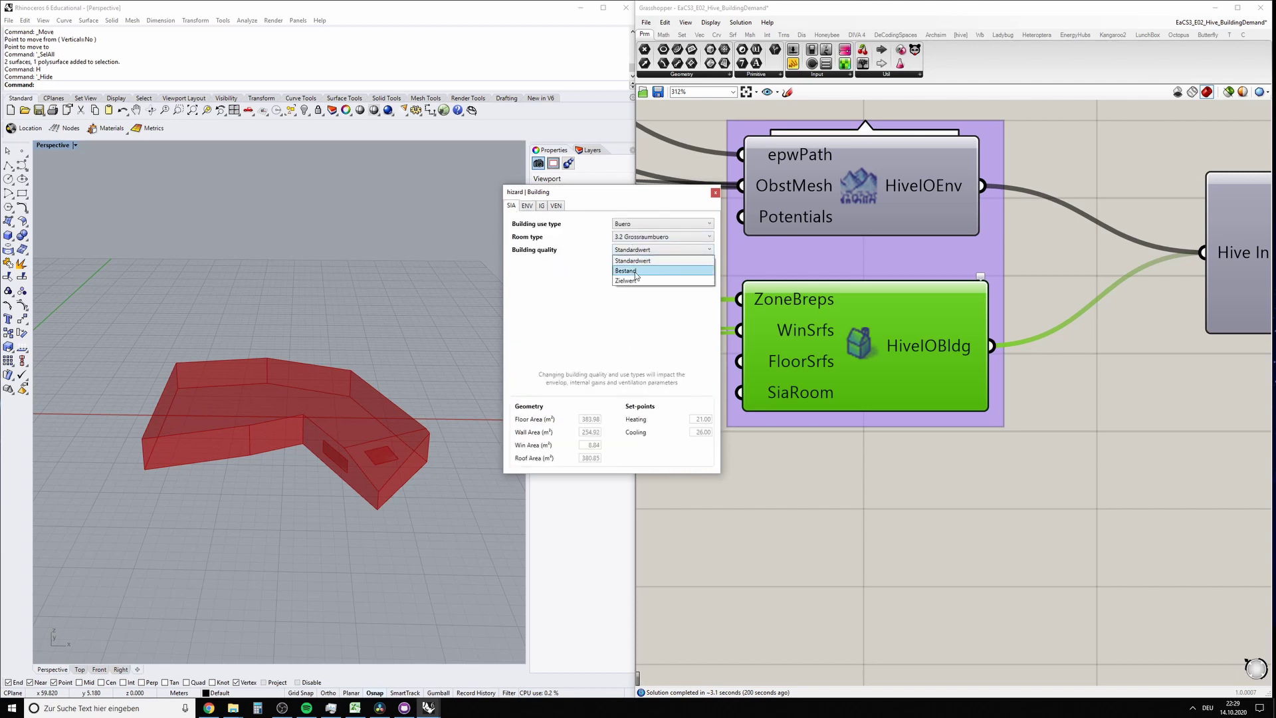
left_click(636, 271)
left_click(527, 206)
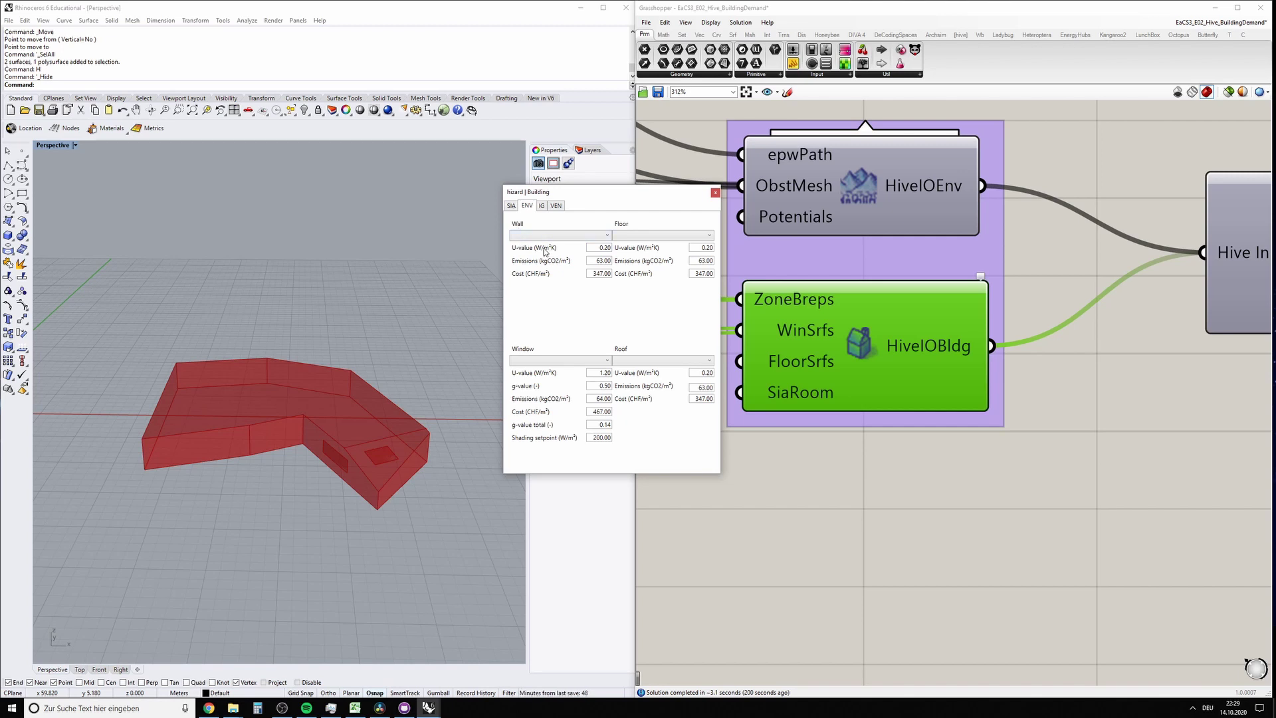
- Set building quality to Bestand and select the resulting 0.80 wall U-value
double_click(606, 248)
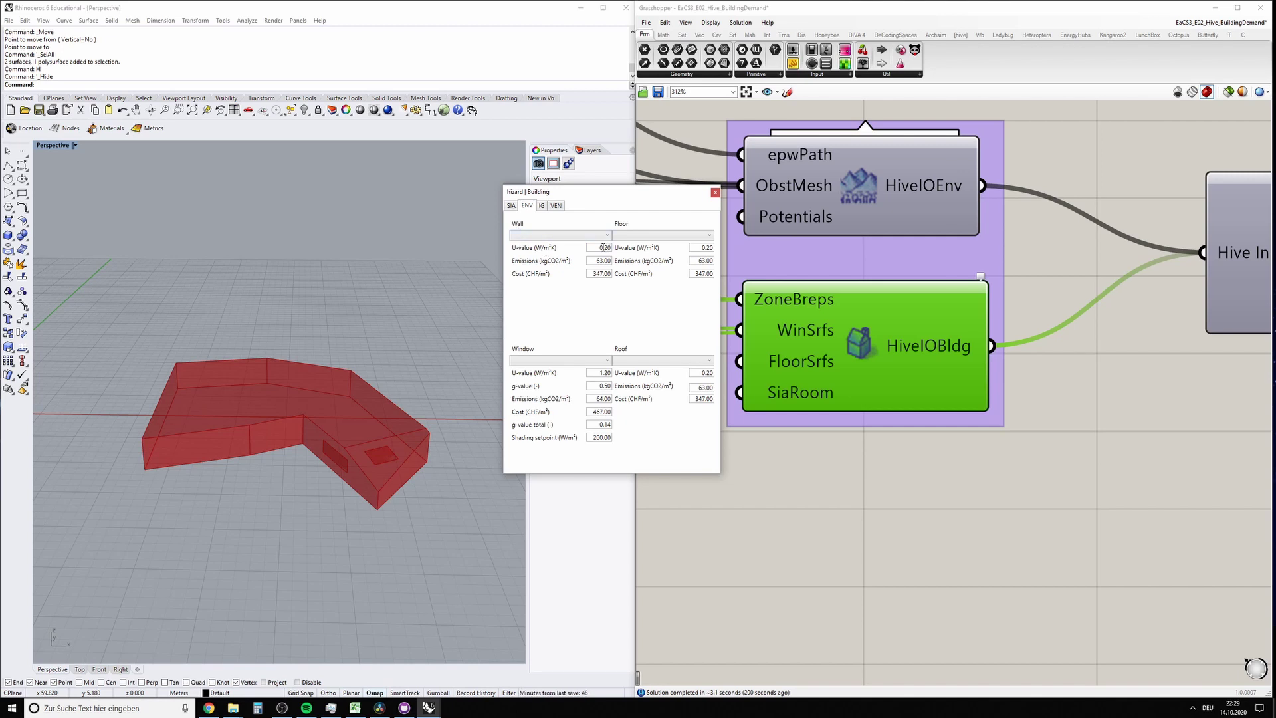
left_click(511, 205)
left_click(639, 250)
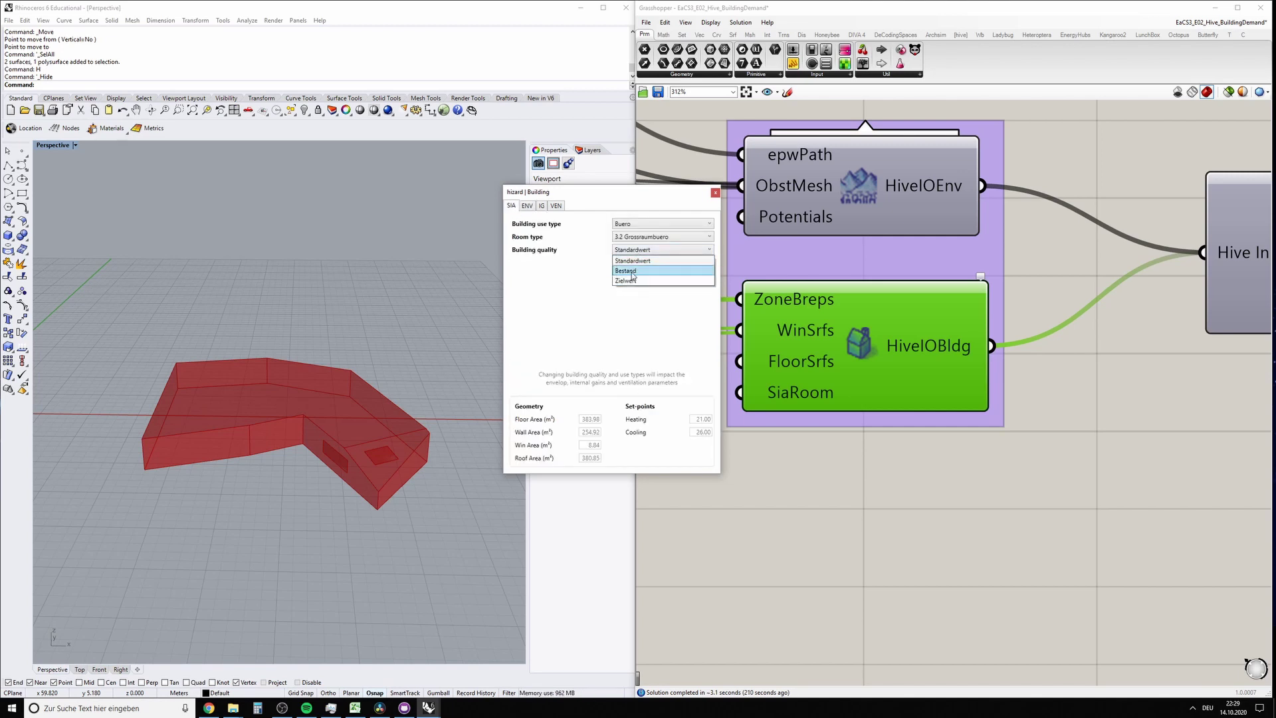
left_click(632, 272)
left_click(527, 206)
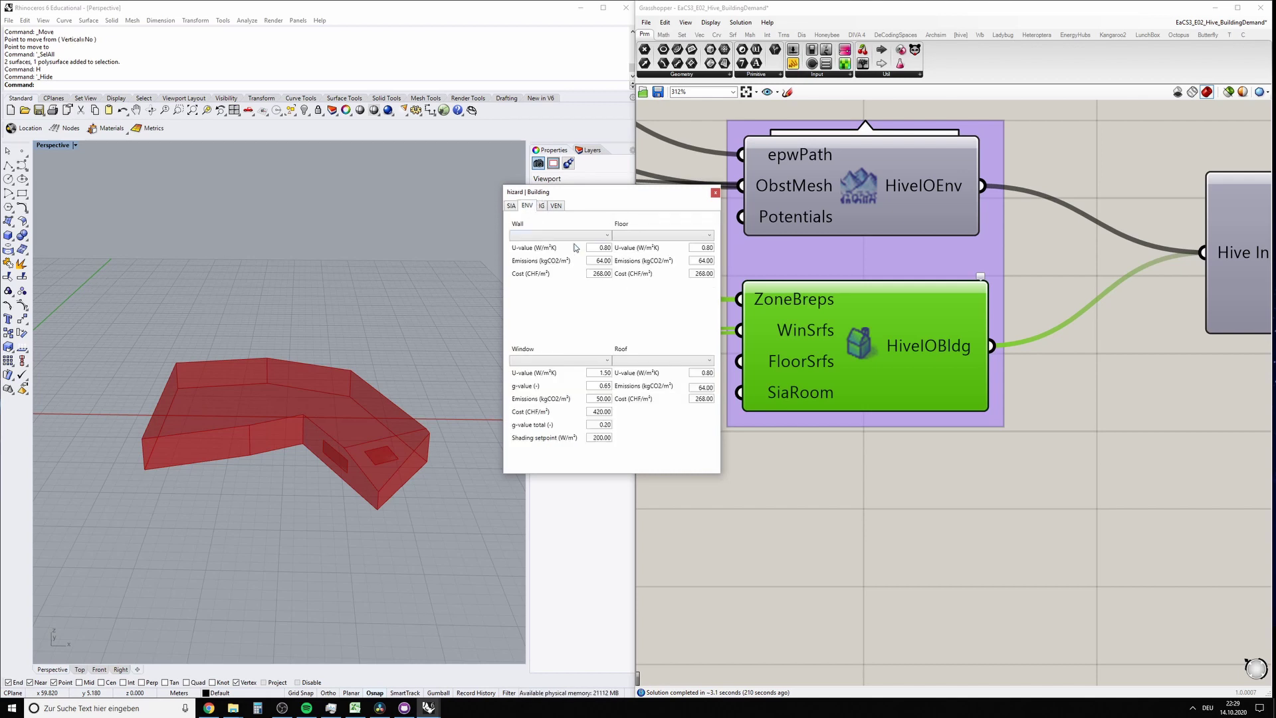
left_click_drag(598, 247, 613, 253)
left_click(606, 251)
- Change the wall U-value to 0.67, correcting an initial 0.50 entry
type("50")
key("Tab")
left_click_drag(600, 247, 608, 248)
type(".670")
key("Tab")
- Step through roof, wall emission and cost fields, window g-value 0.20 and shading setpoint 200 W/m²
double_click(708, 374)
left_click(602, 247)
left_click(599, 261)
left_click(598, 273)
double_click(606, 424)
left_click(596, 437)
left_click_drag(596, 438, 594, 438)
left_click(608, 426)
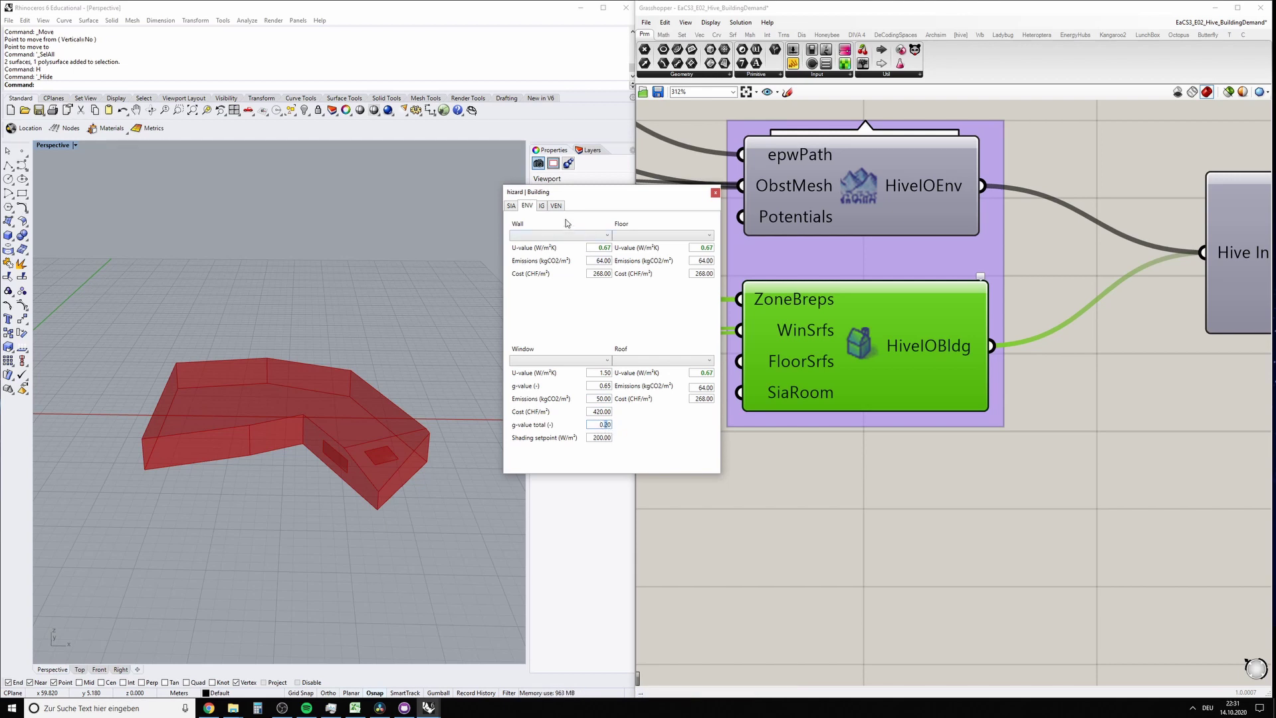
- Review the internal gains and ventilation tabs, ending on Buero, Grossraumbuero, Bestand settings
left_click(542, 207)
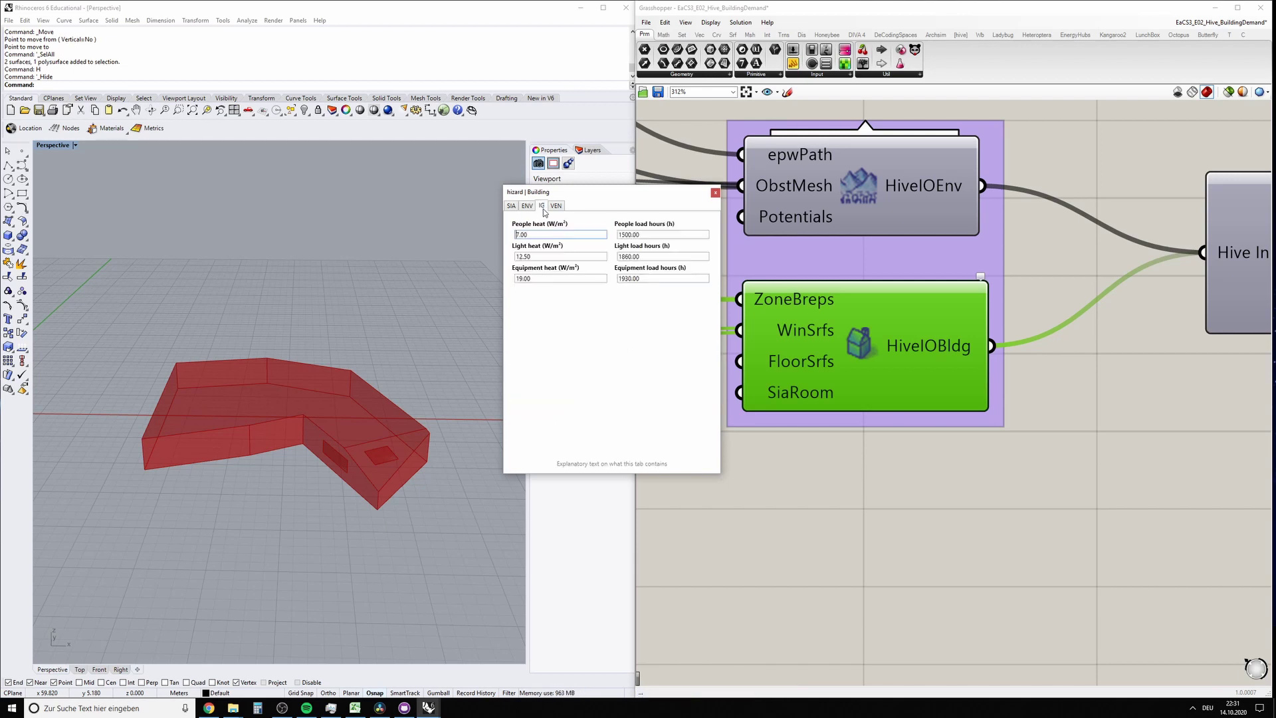
left_click(525, 279)
left_click(556, 206)
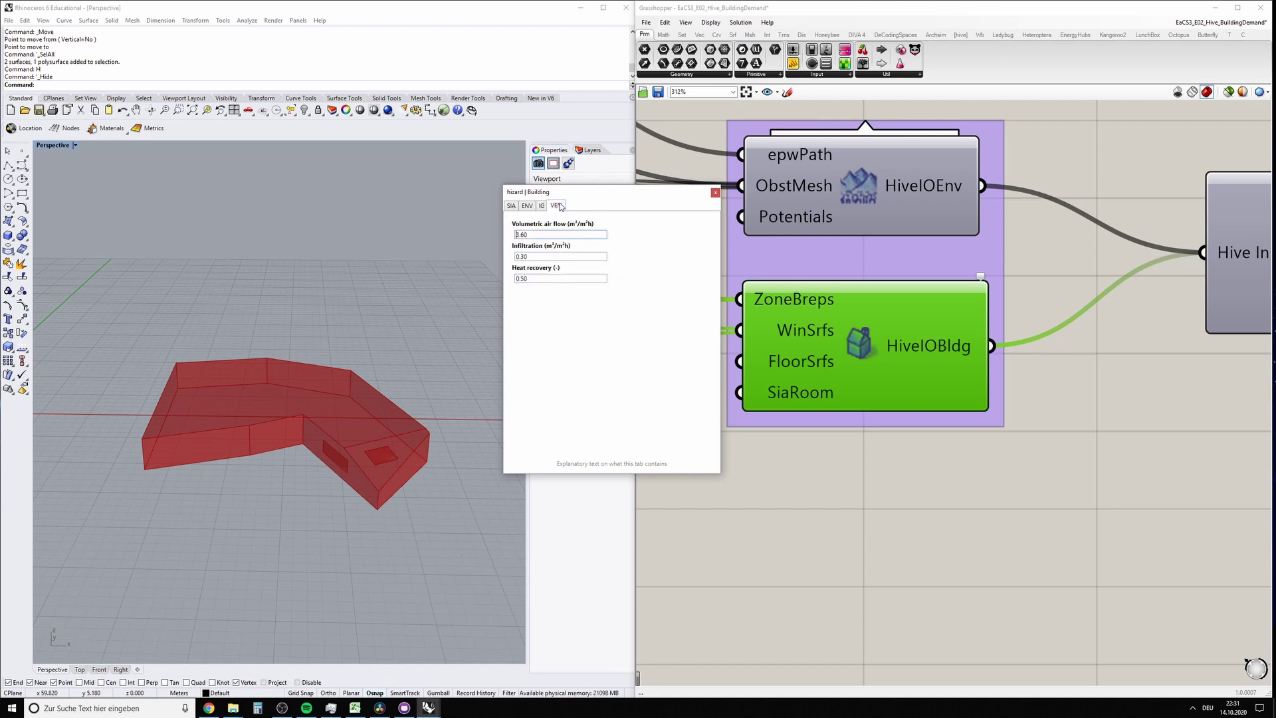
left_click(511, 206)
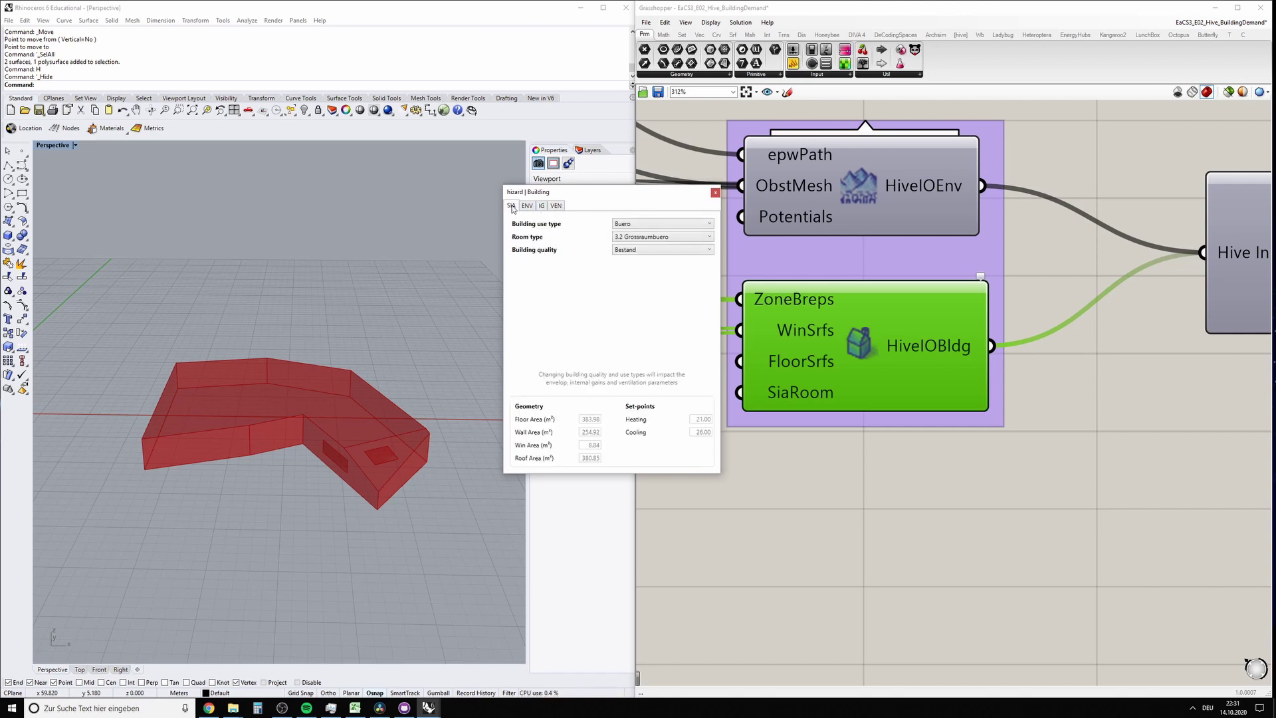
left_click(530, 207)
left_click(541, 206)
left_click(557, 206)
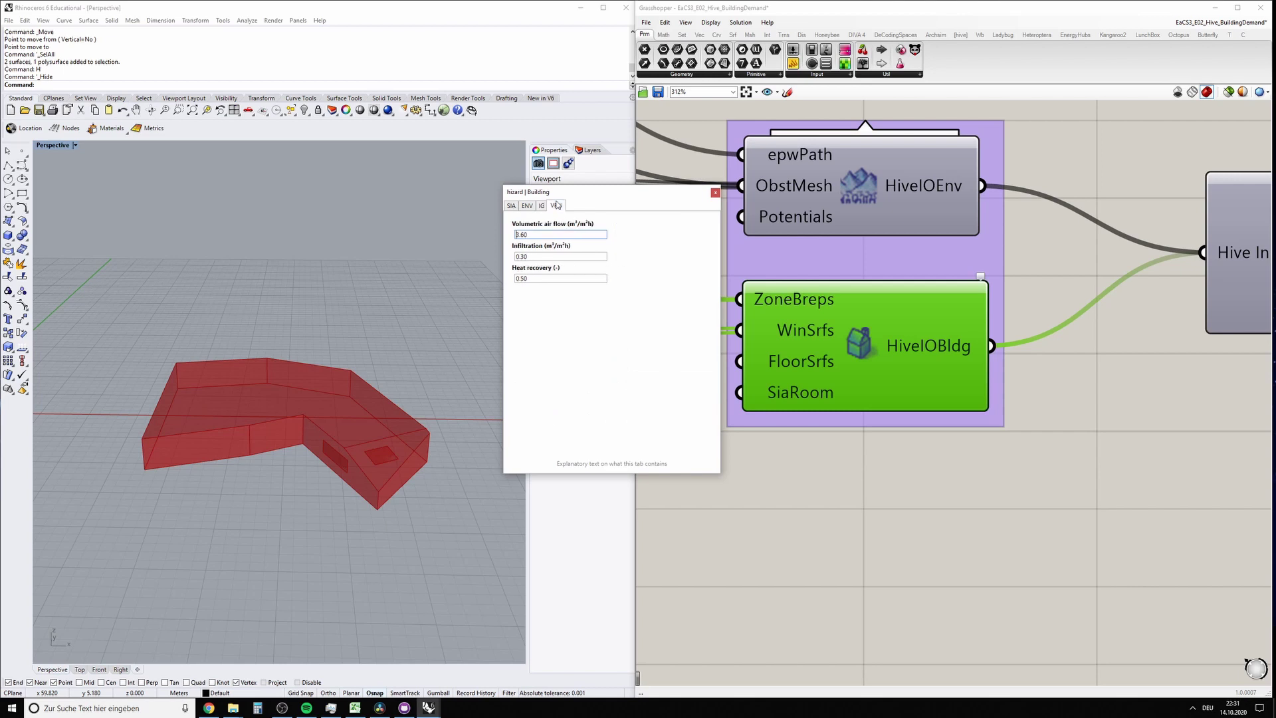
left_click(542, 205)
left_click(527, 206)
left_click(511, 206)
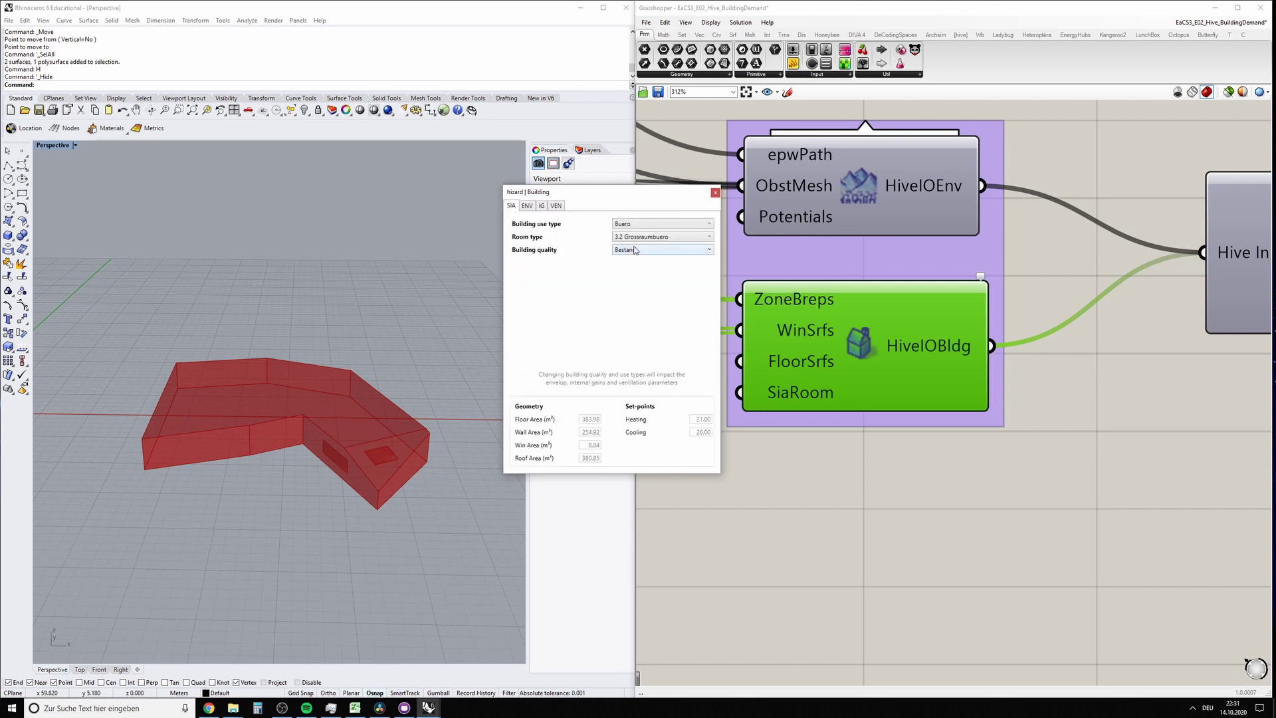
- Close the building wizard and zoom out to the Energy demand (Total Monthly) chart
left_click(715, 193)
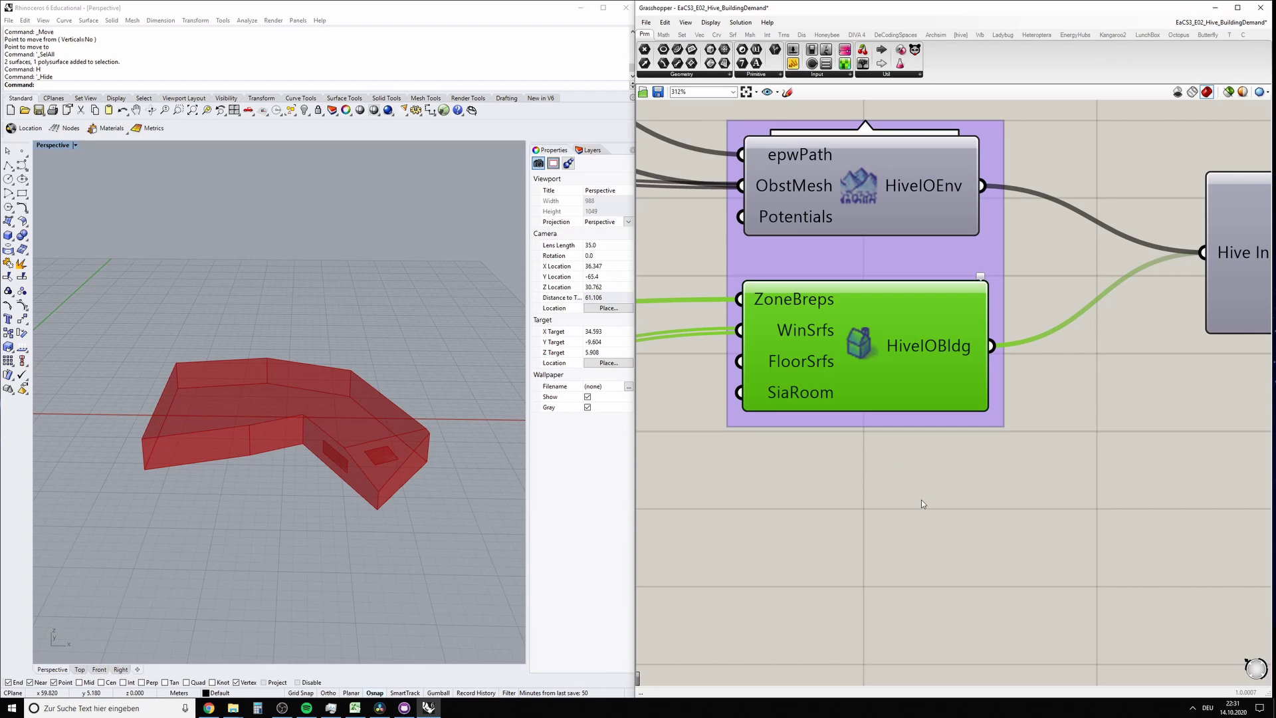
scroll(819, 493, "down", 5)
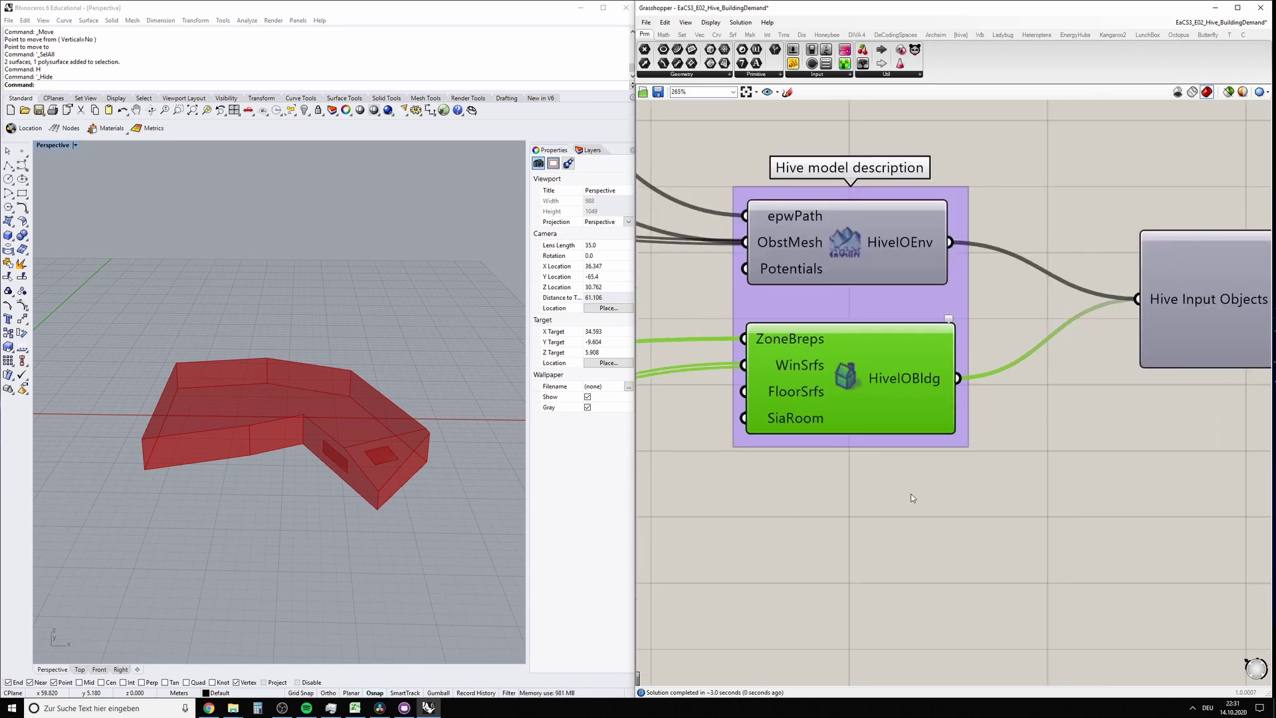
scroll(909, 492, "down", 5)
right_click_drag(1070, 515, 806, 389)
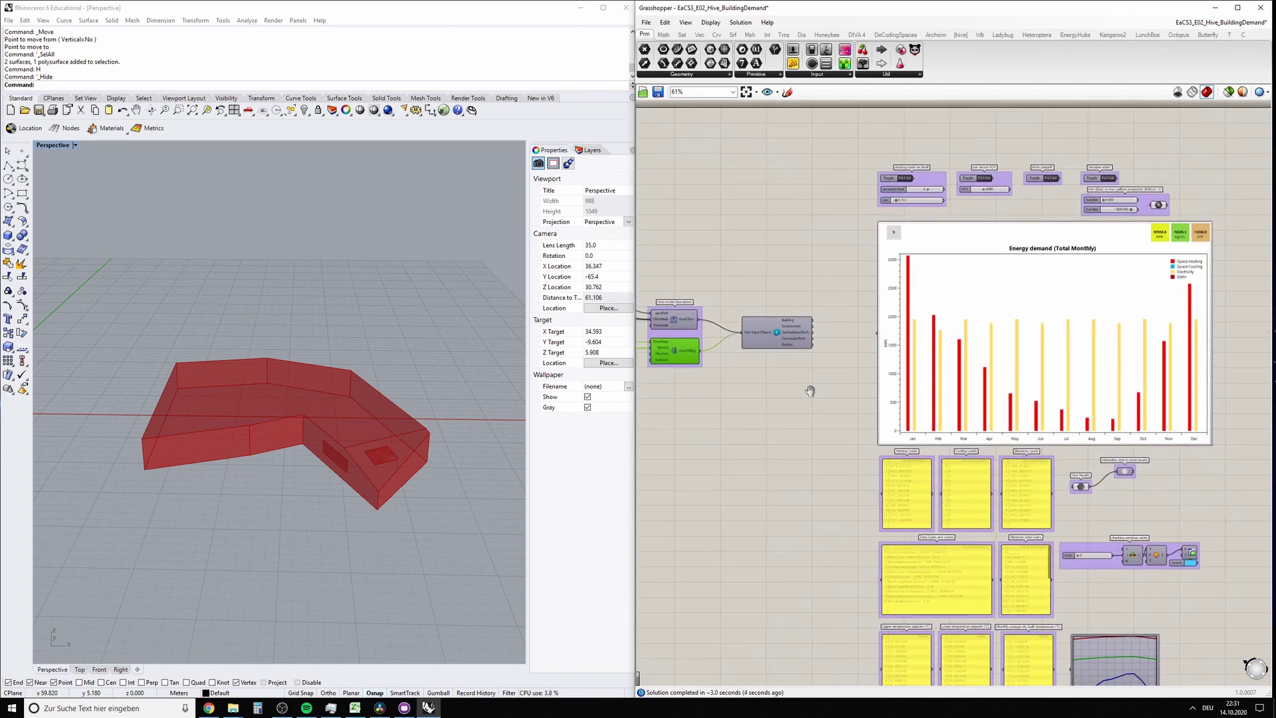
left_click(817, 392)
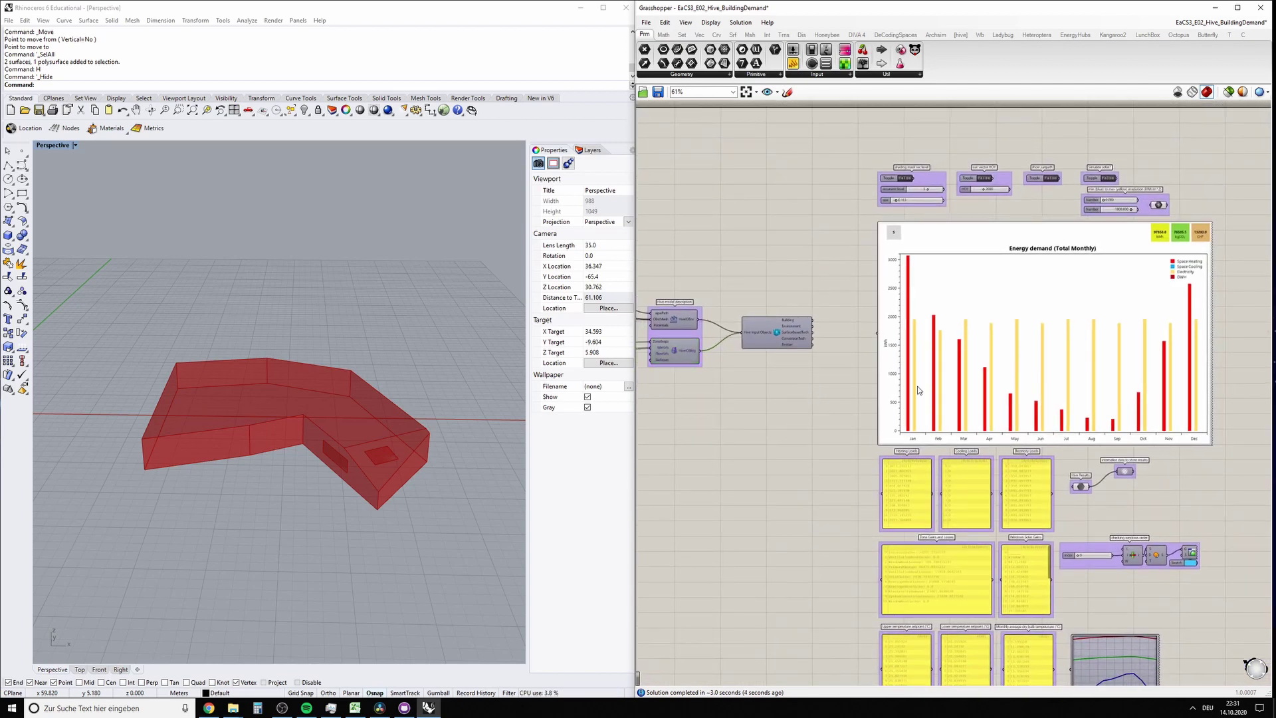
- Set building quality to Zielwert (0.10 envelope U-values) in the HiveIOBldg wizard and apply
double_click(673, 349)
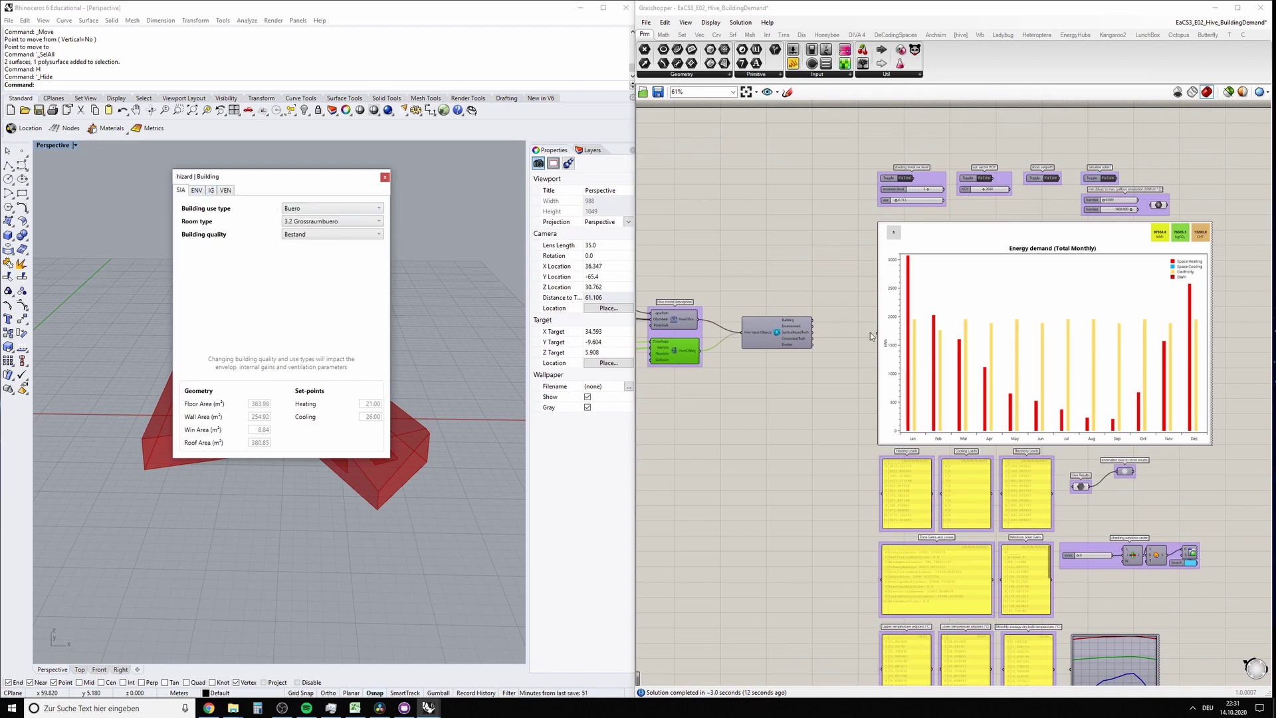
left_click(197, 190)
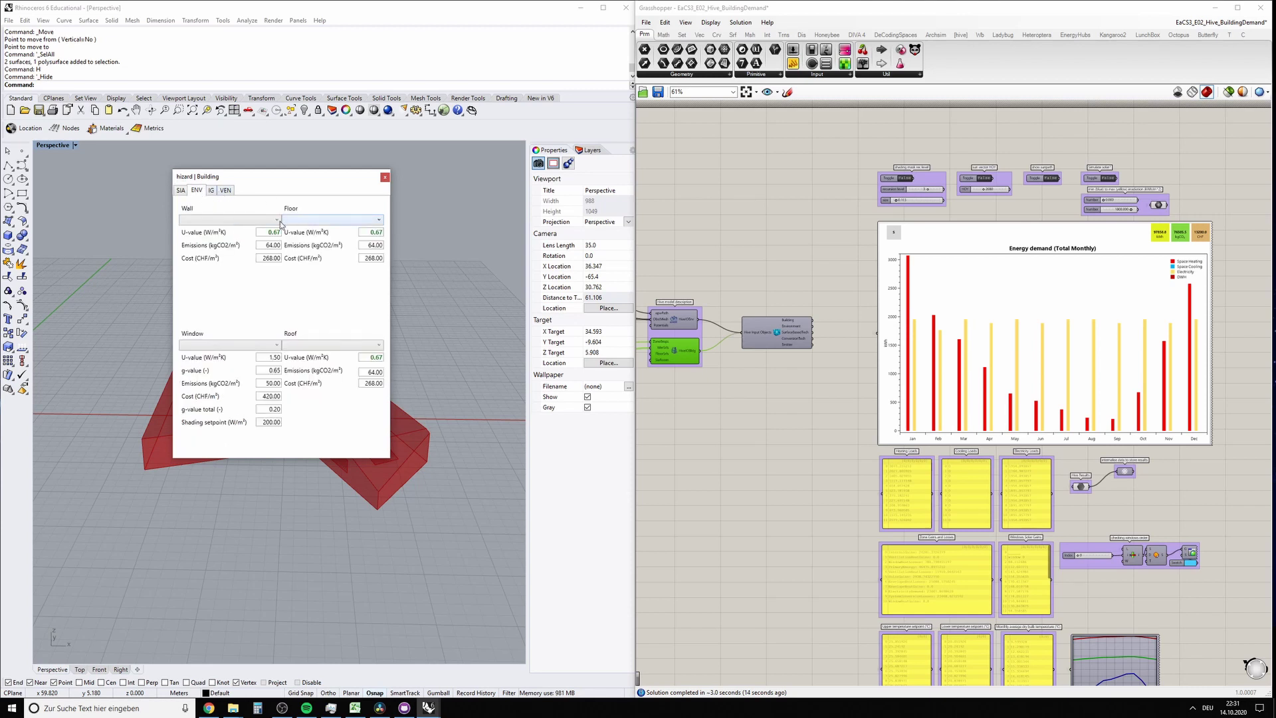
left_click(180, 191)
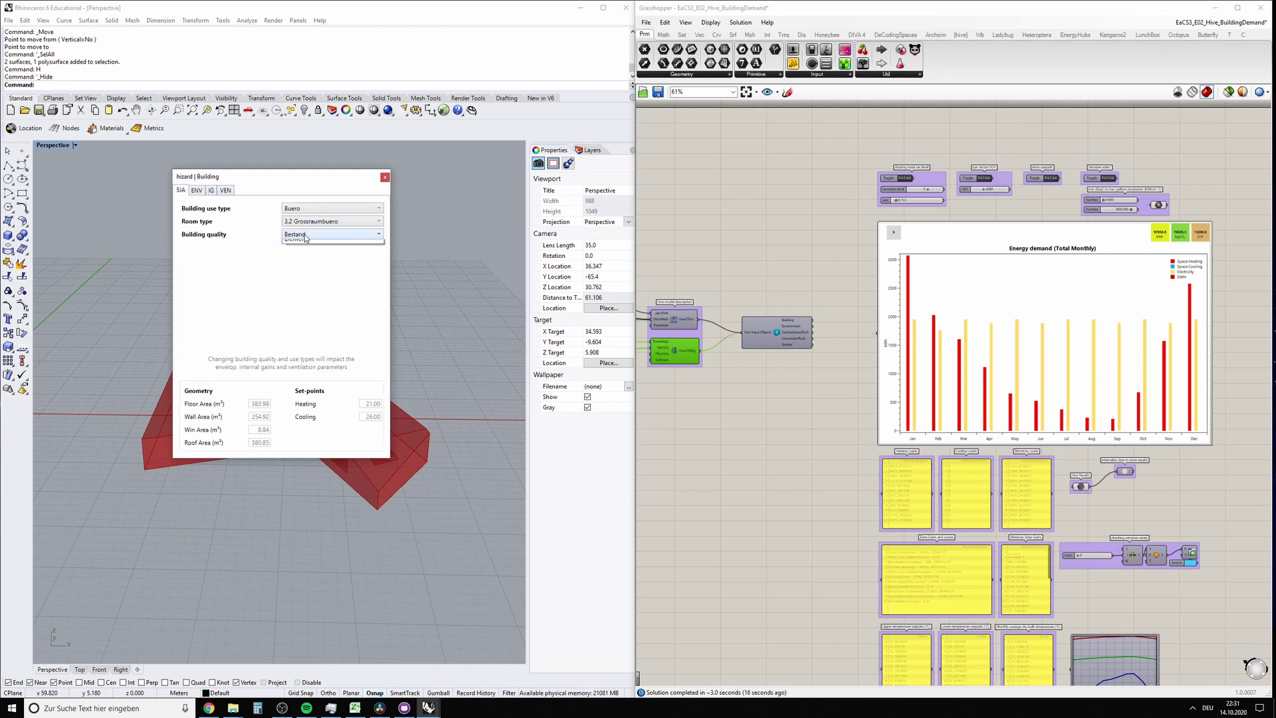
left_click(305, 234)
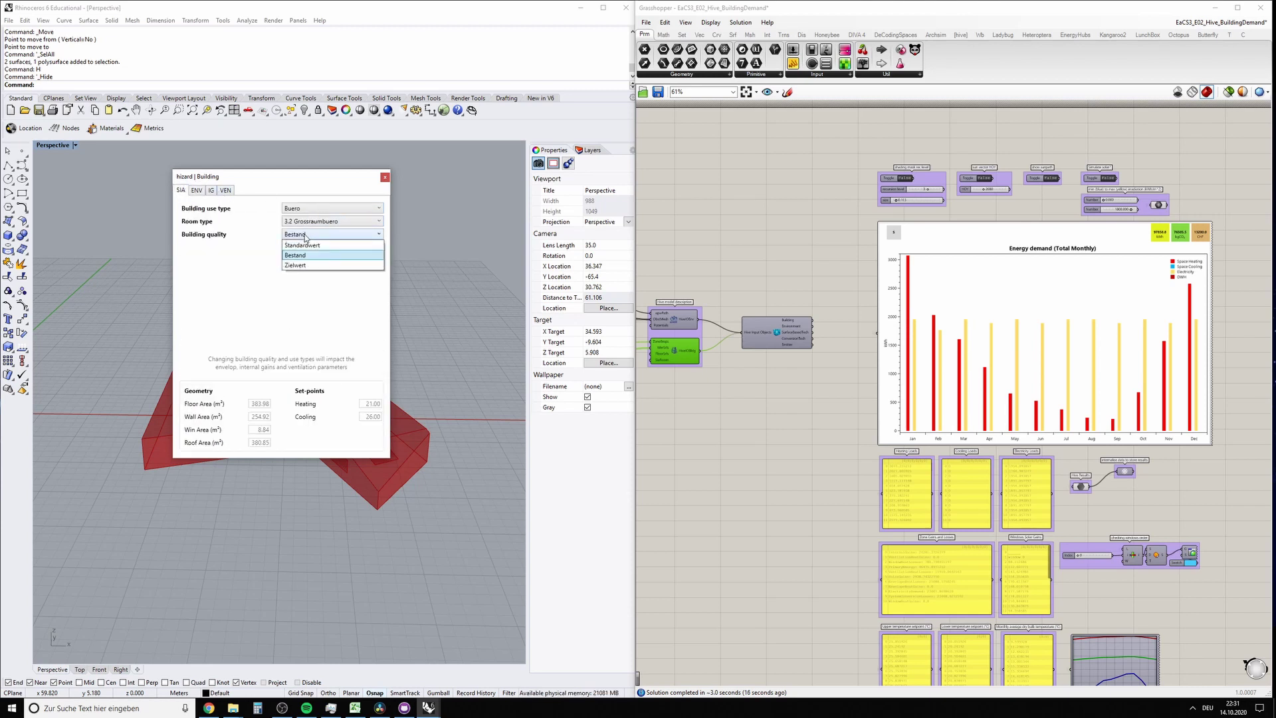
left_click(299, 266)
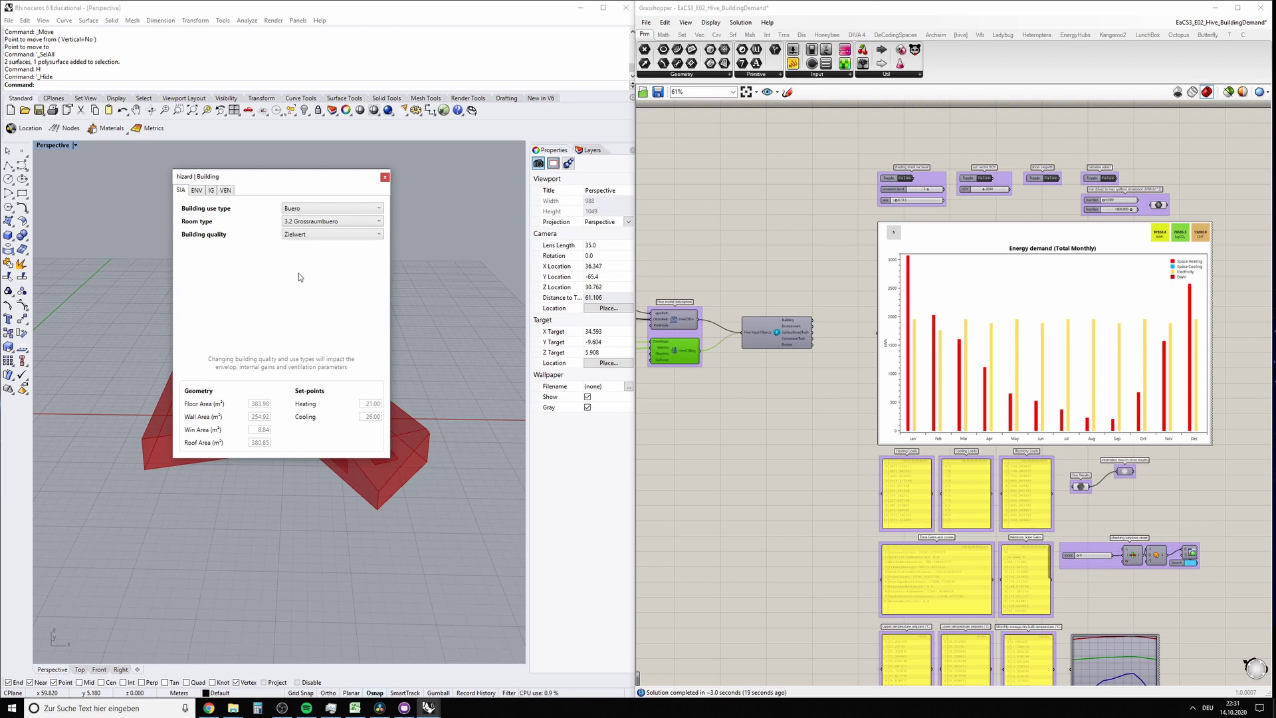
left_click(197, 191)
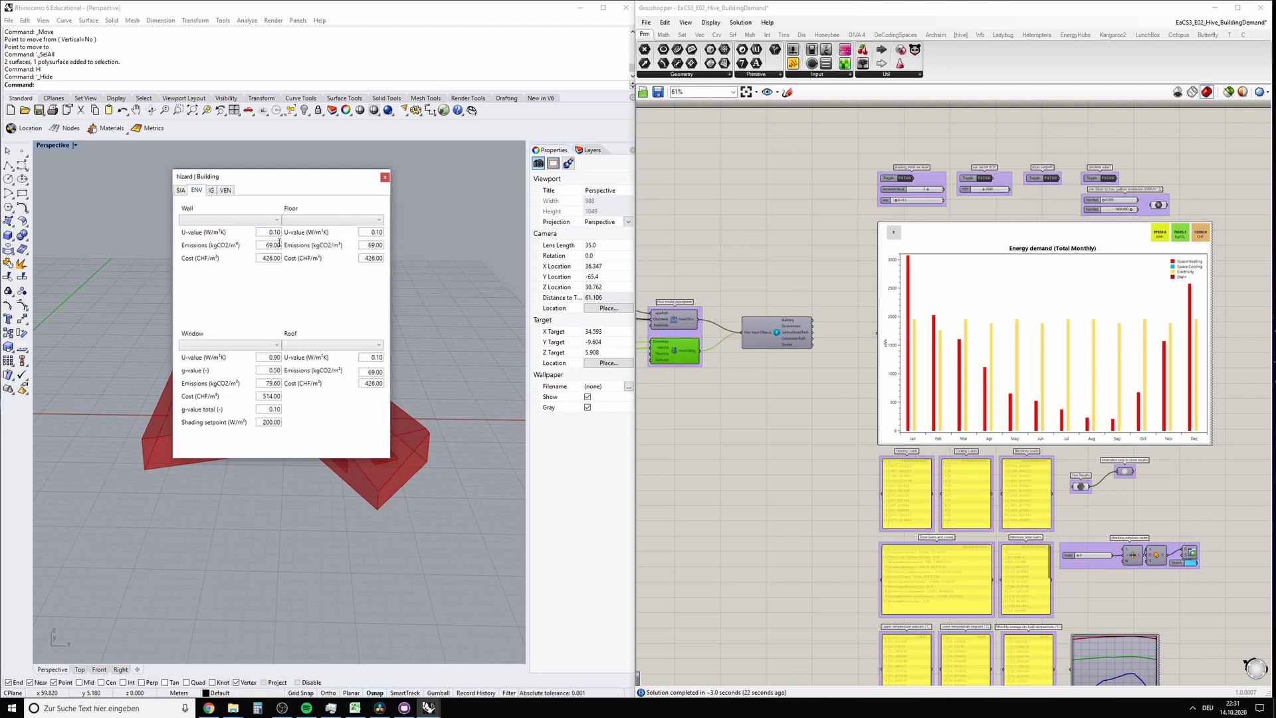
left_click(385, 177)
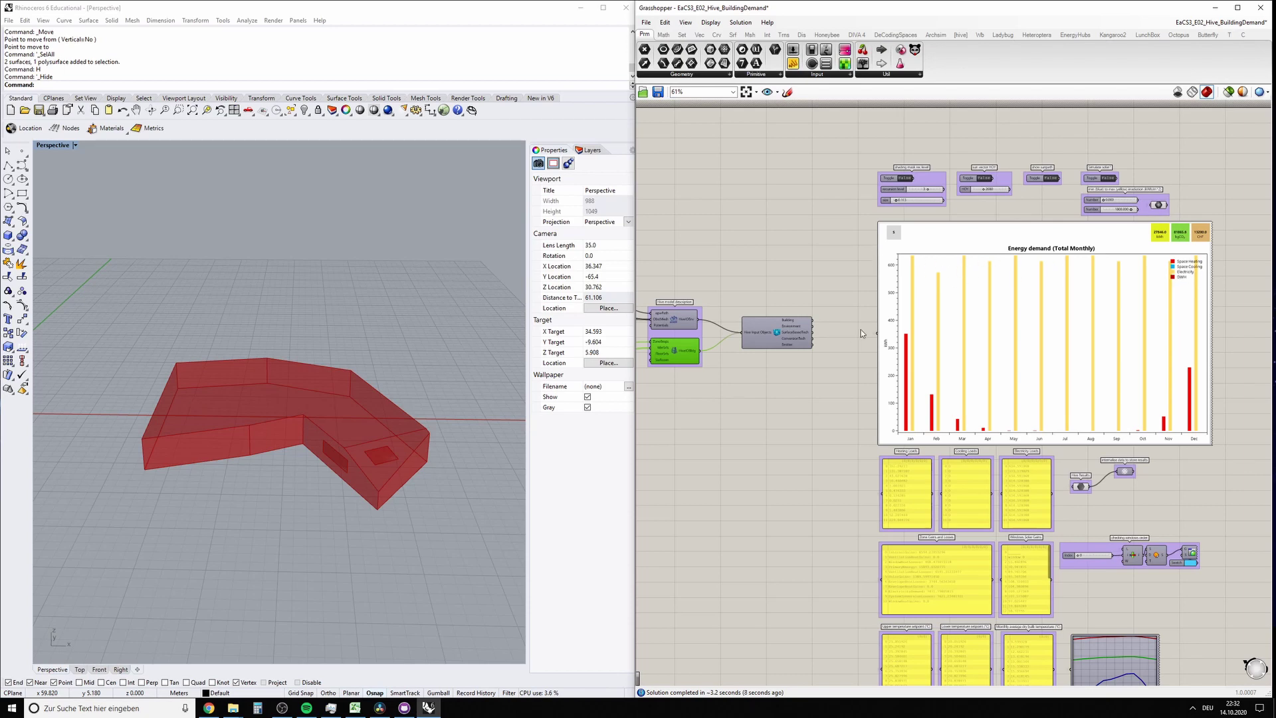
- Reopen the Hive building wizard, check the equipment and lighting internal gains, and close it
double_click(676, 351)
left_click_drag(140, 30, 803, 286)
left_click(847, 308)
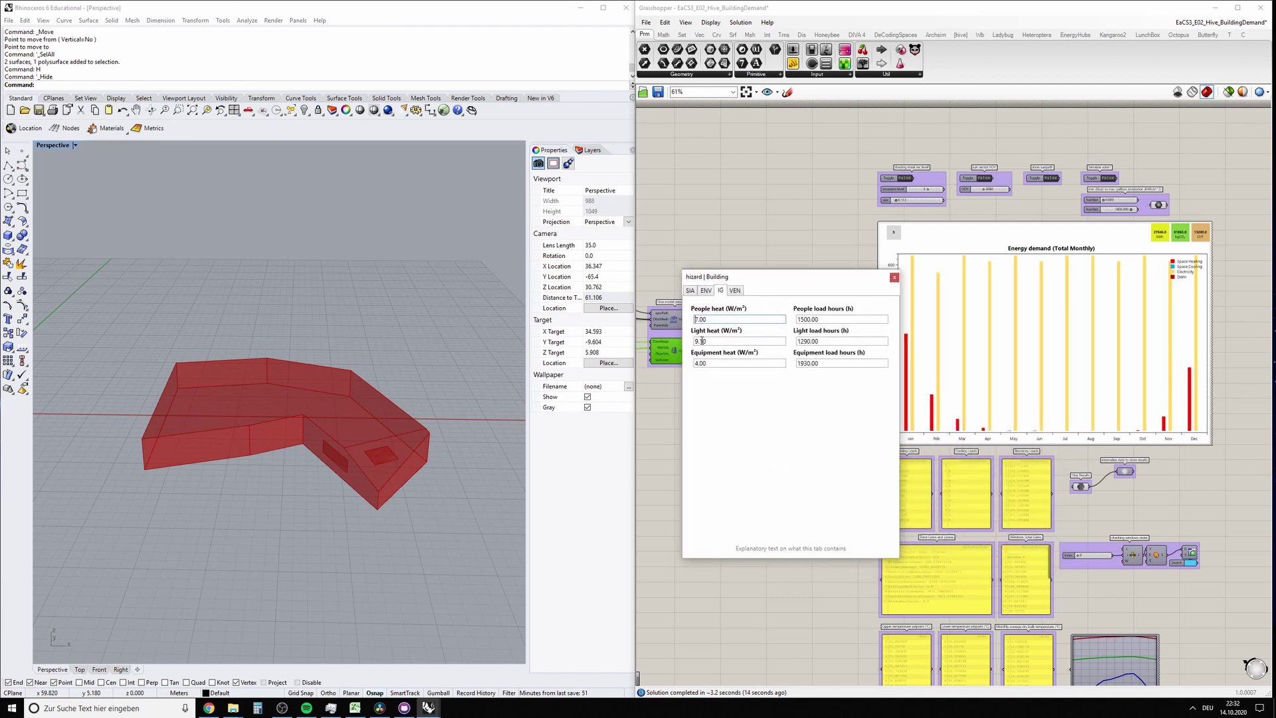
double_click(692, 364)
left_click(718, 343)
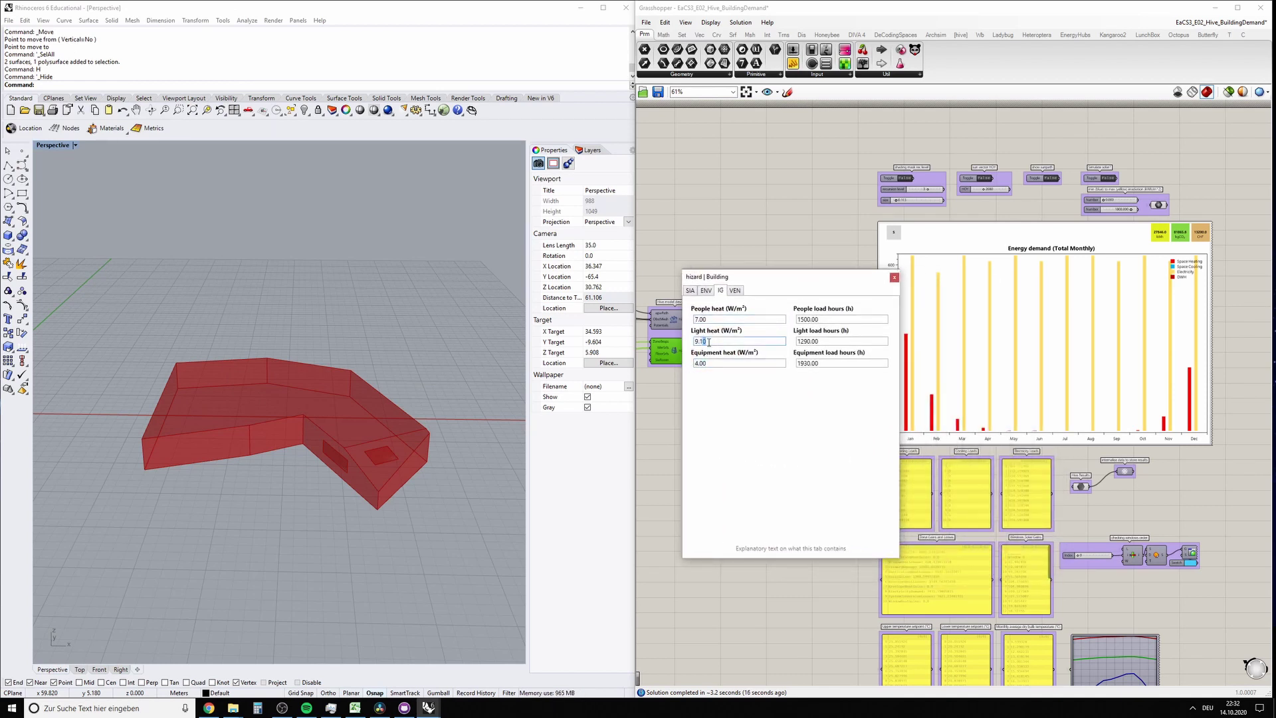
left_click(893, 279)
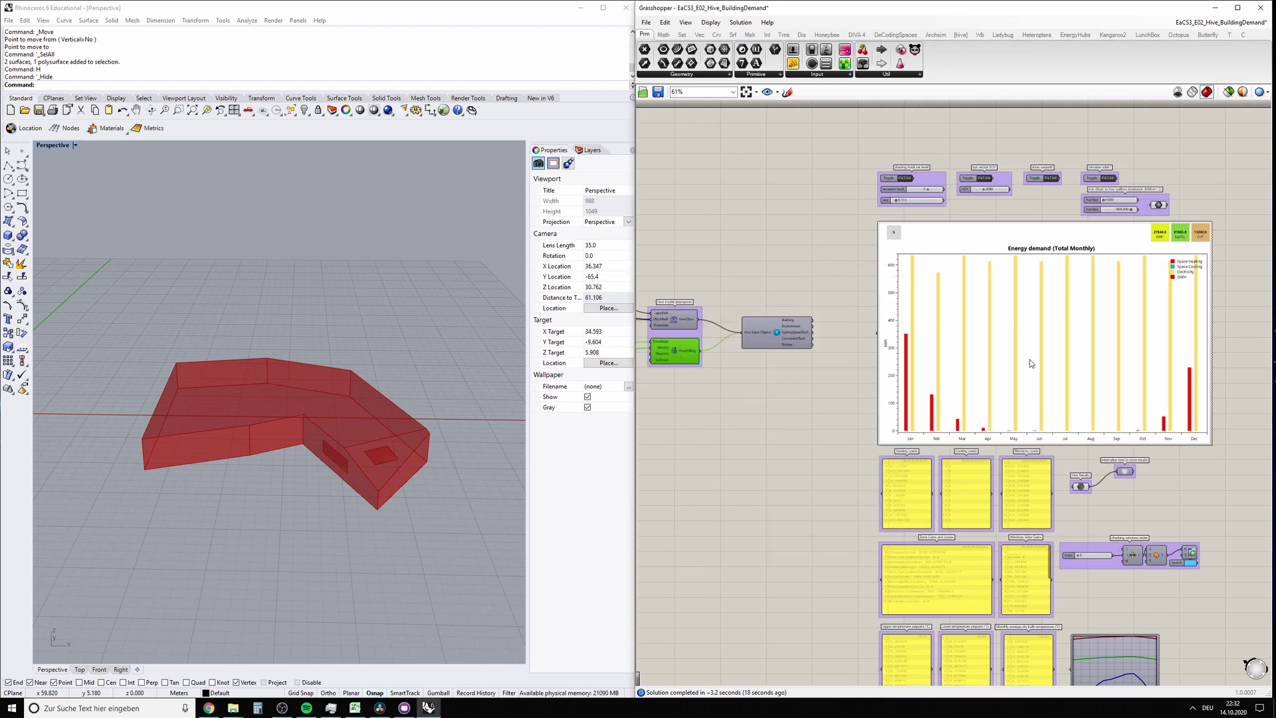